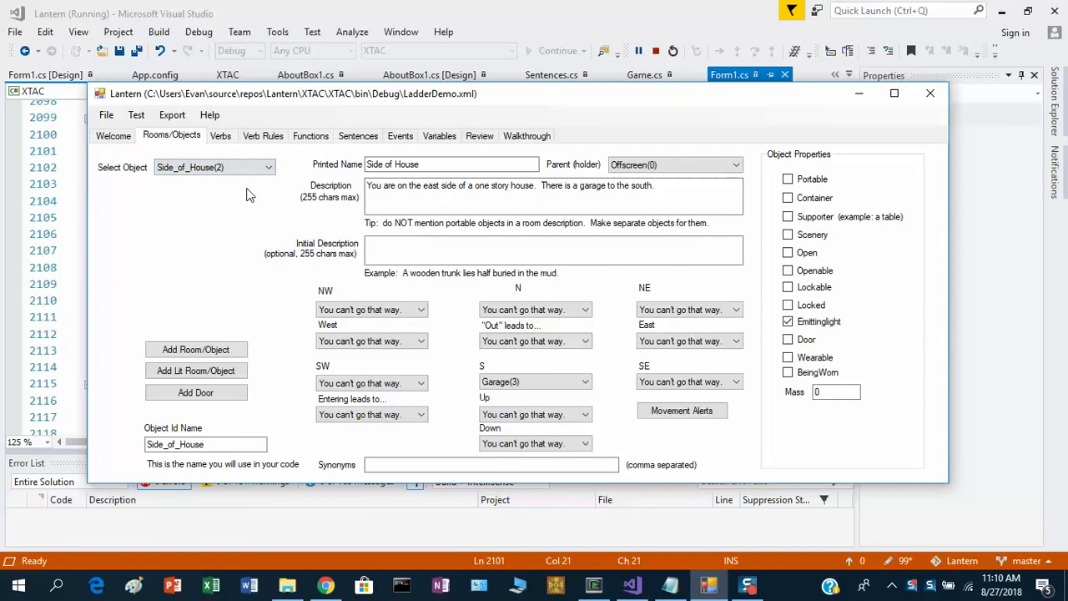
Step: Review the room and object definitions for Garage, ladder and Roof
{"action": "left_click", "coordinate": [248, 167]}
{"action": "left_click", "coordinate": [240, 213]}
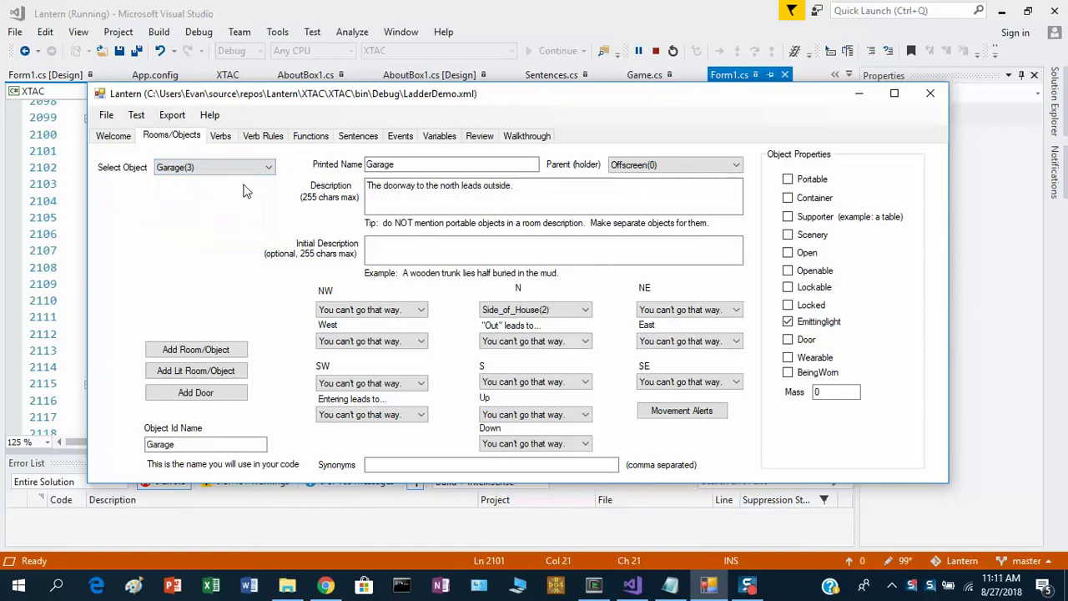
{"action": "left_click", "coordinate": [249, 168]}
{"action": "left_click", "coordinate": [227, 223]}
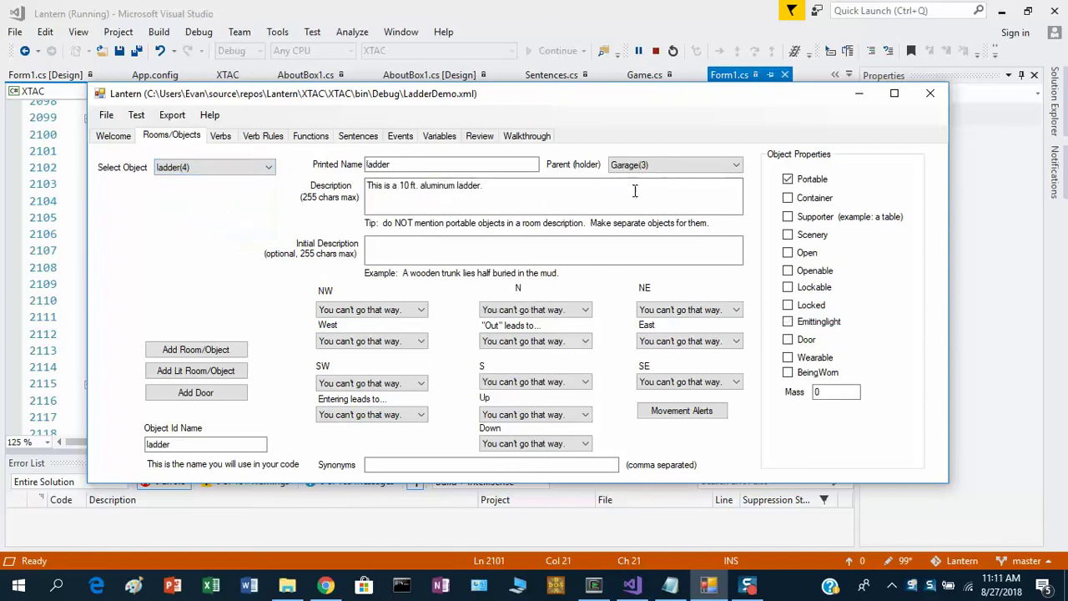
{"action": "left_click", "coordinate": [246, 167]}
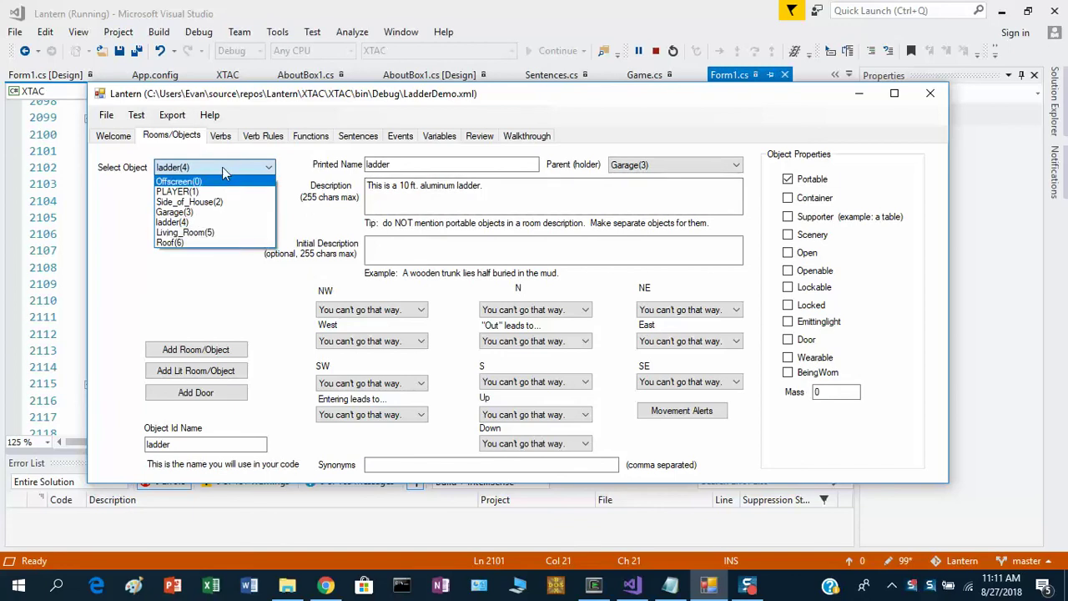
{"action": "left_click", "coordinate": [192, 244]}
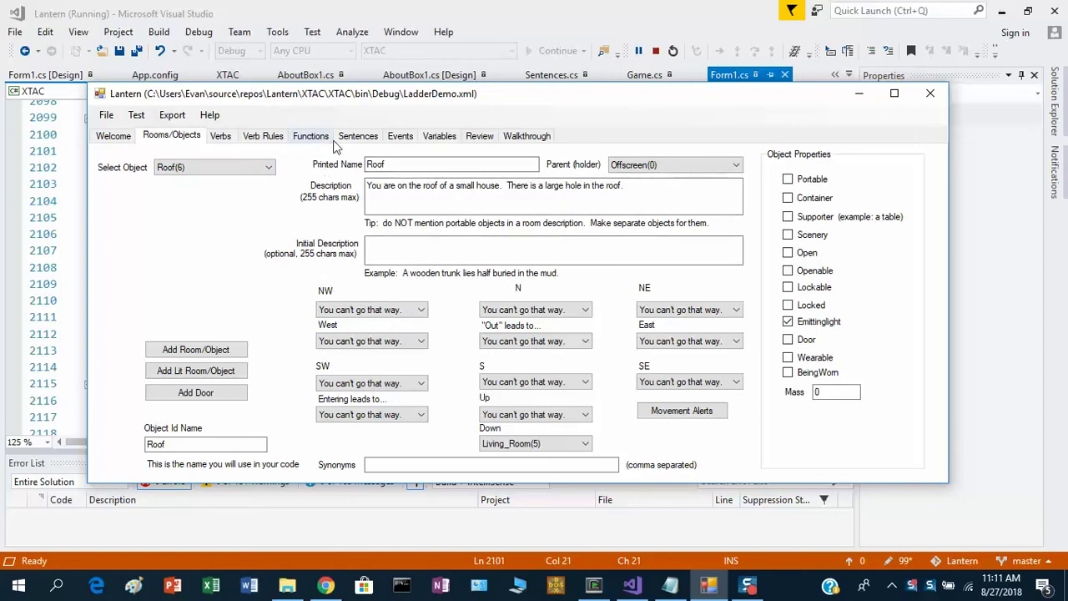
Step: Look through the built-in verbs for "climb" and check the user verb entry area
{"action": "left_click", "coordinate": [222, 139]}
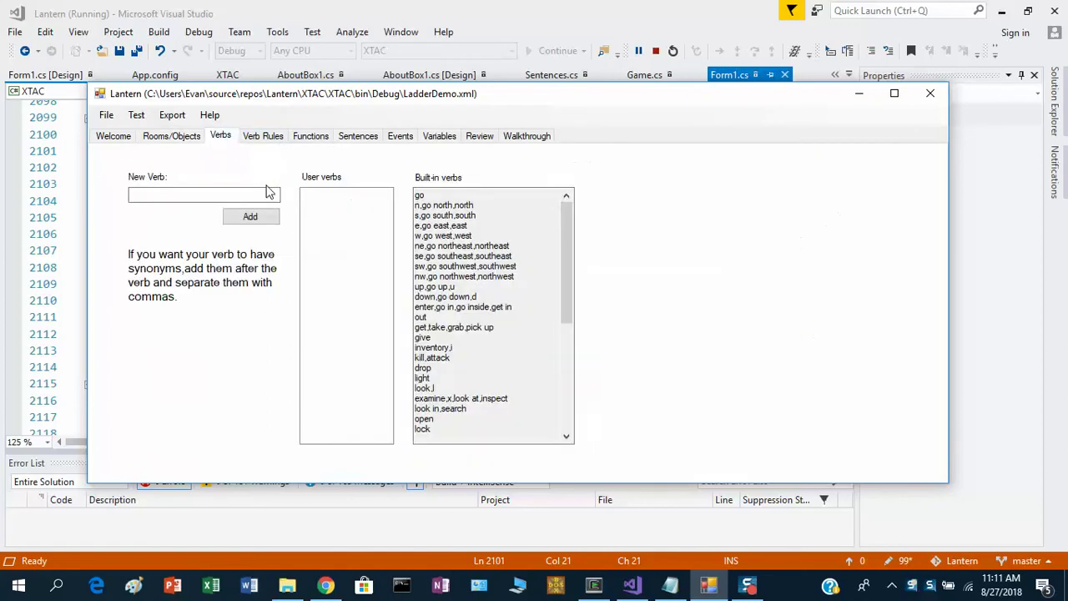
{"action": "left_click_drag", "start_coordinate": [564, 247], "coordinate": [568, 415]}
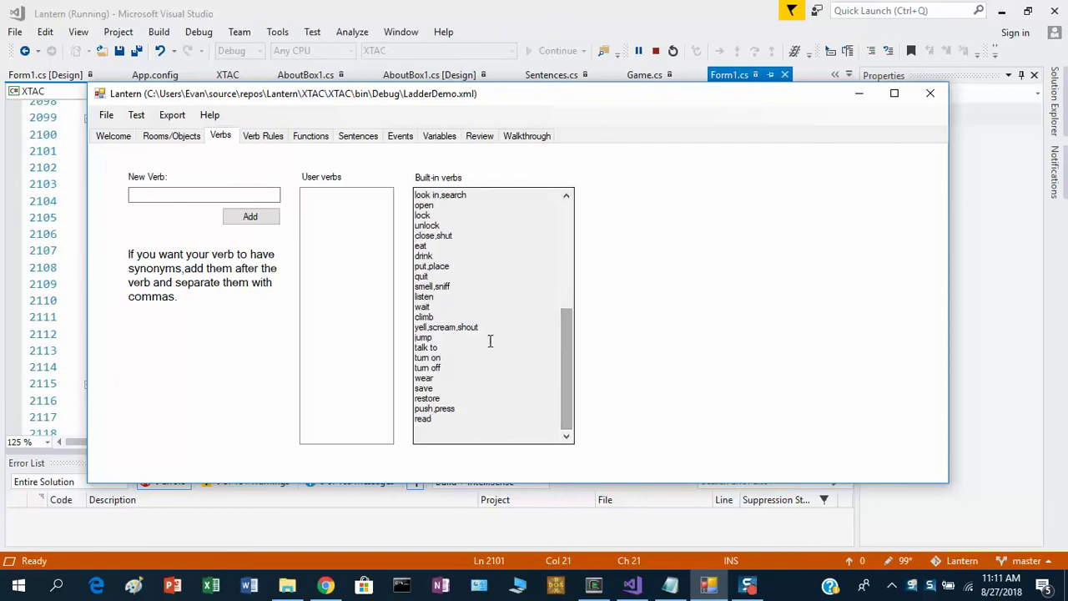
{"action": "left_click_drag", "start_coordinate": [435, 316], "coordinate": [417, 318]}
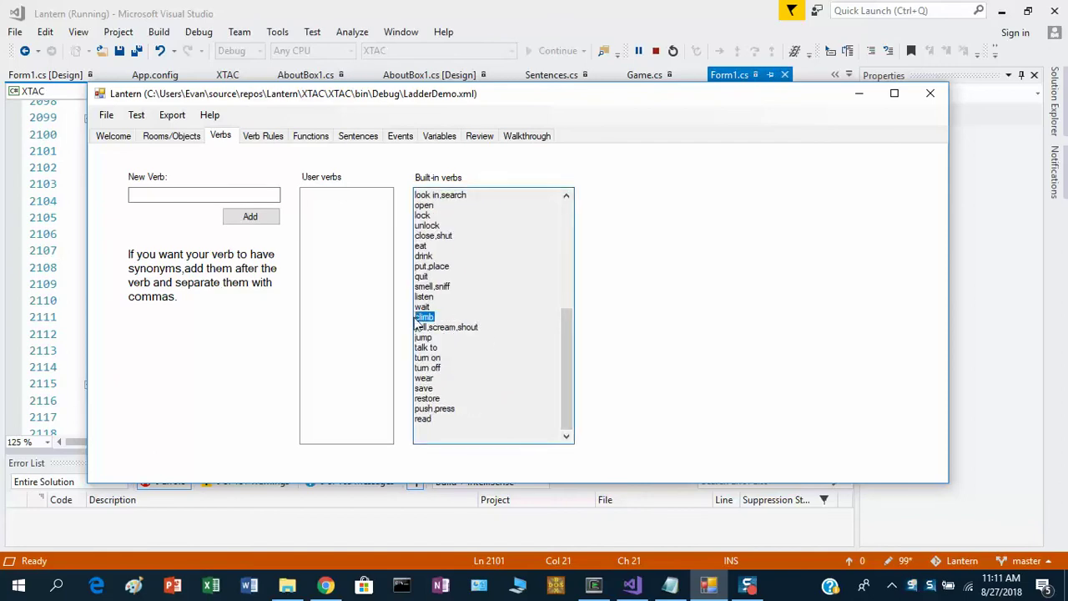
{"action": "left_click", "coordinate": [237, 191]}
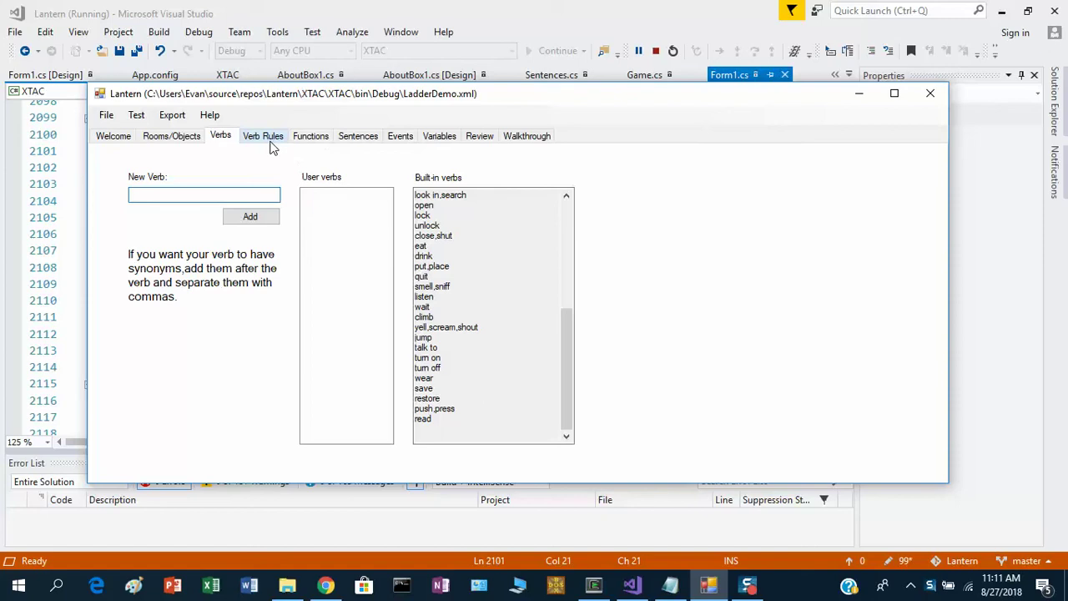
Step: Examine the climb_ladder function's side_of_house condition and each statement in its if block
{"action": "left_click", "coordinate": [322, 140]}
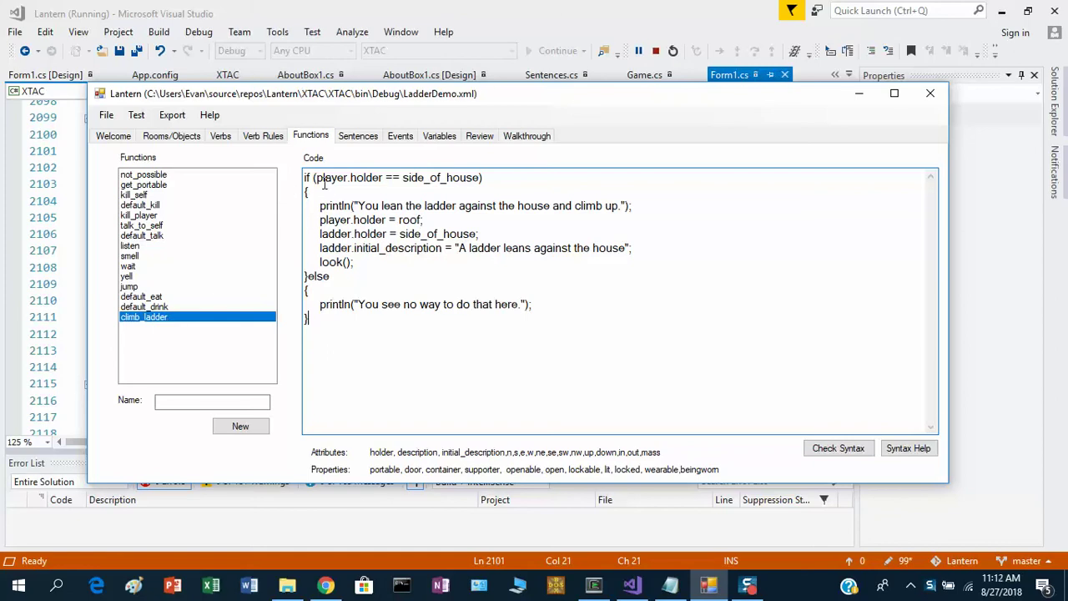
{"action": "left_click_drag", "start_coordinate": [316, 177], "coordinate": [481, 178]}
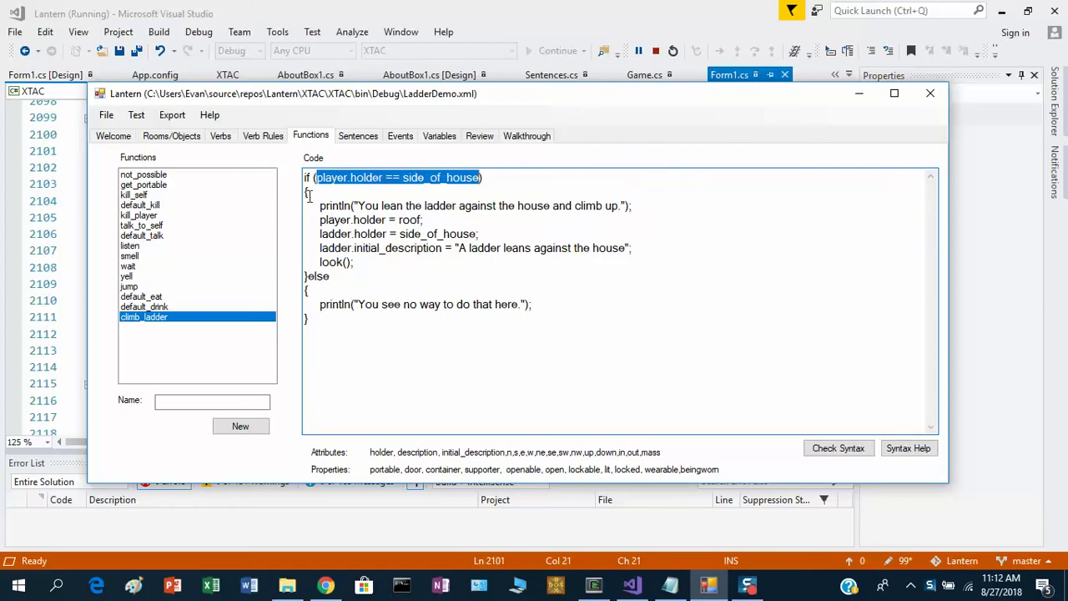
{"action": "left_click_drag", "start_coordinate": [305, 191], "coordinate": [309, 277]}
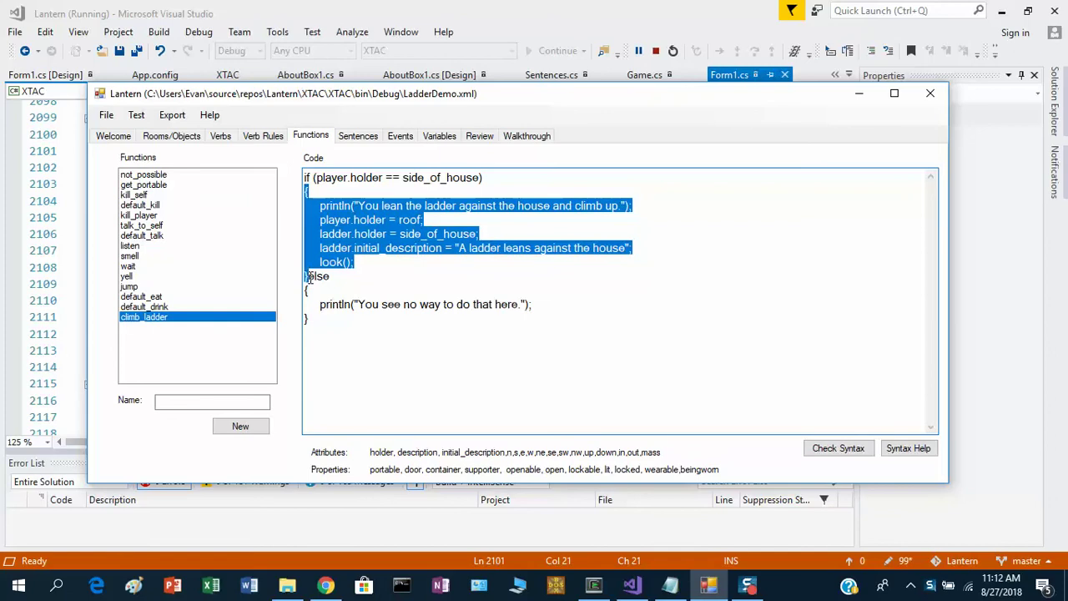
{"action": "left_click", "coordinate": [404, 281]}
{"action": "left_click_drag", "start_coordinate": [317, 209], "coordinate": [645, 205]}
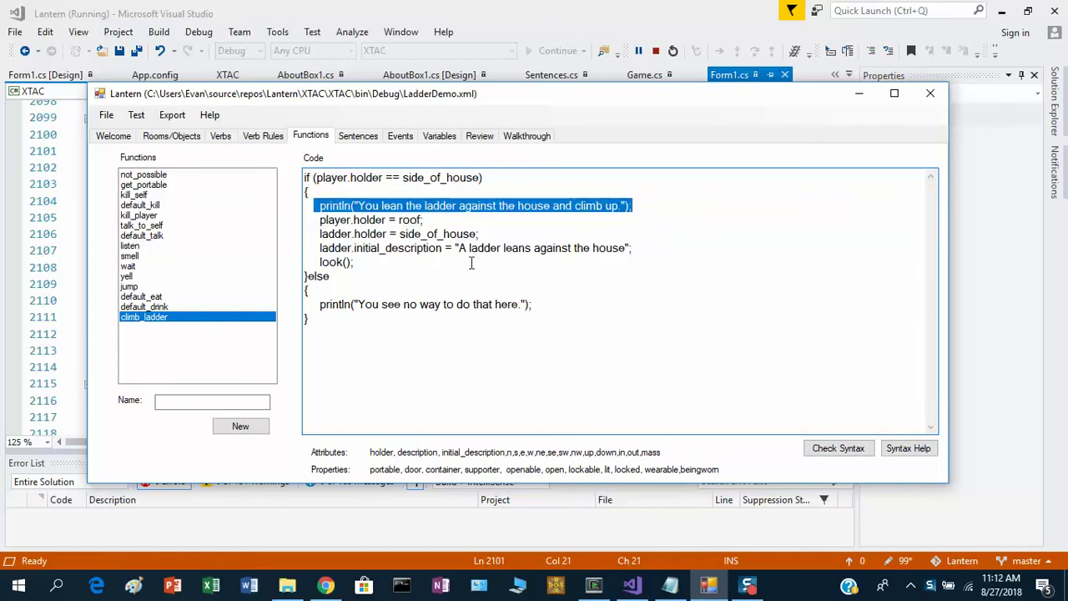
{"action": "left_click_drag", "start_coordinate": [319, 219], "coordinate": [427, 222]}
{"action": "left_click_drag", "start_coordinate": [318, 233], "coordinate": [492, 236]}
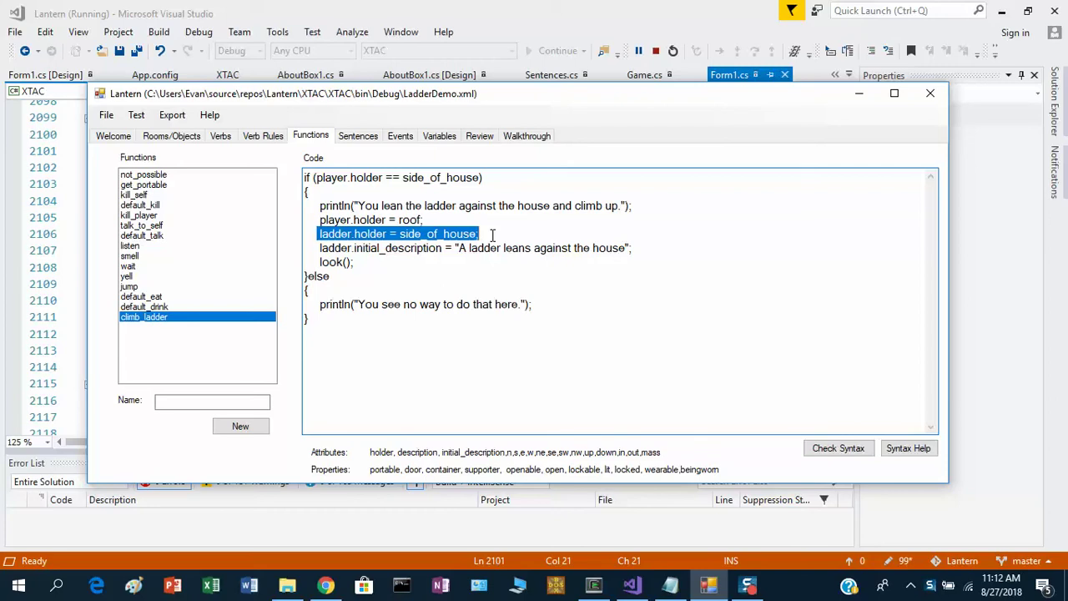
{"action": "left_click", "coordinate": [492, 235]}
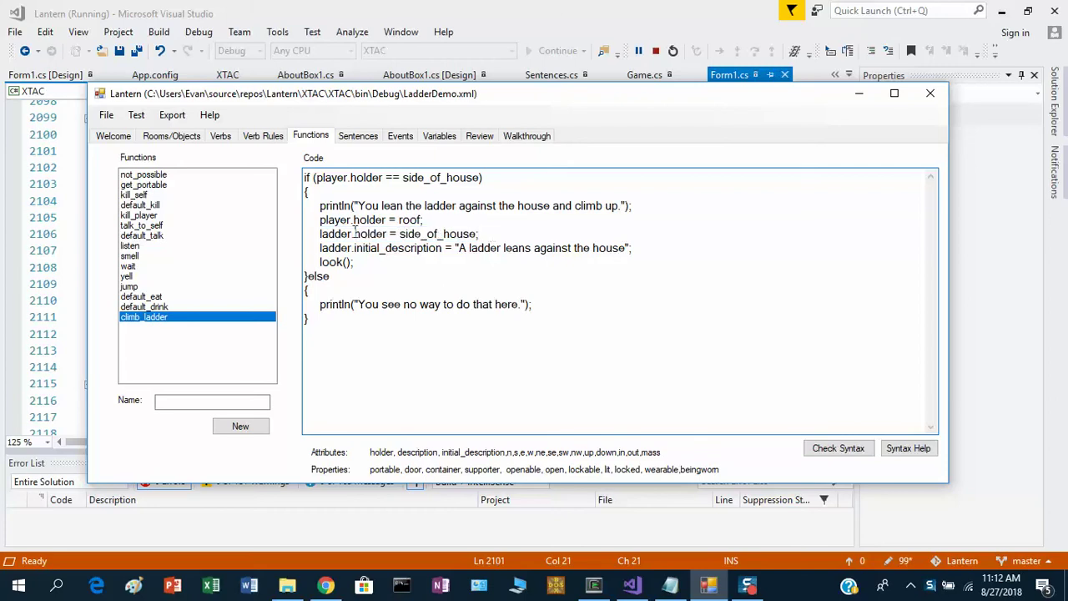
{"action": "left_click_drag", "start_coordinate": [319, 234], "coordinate": [501, 234]}
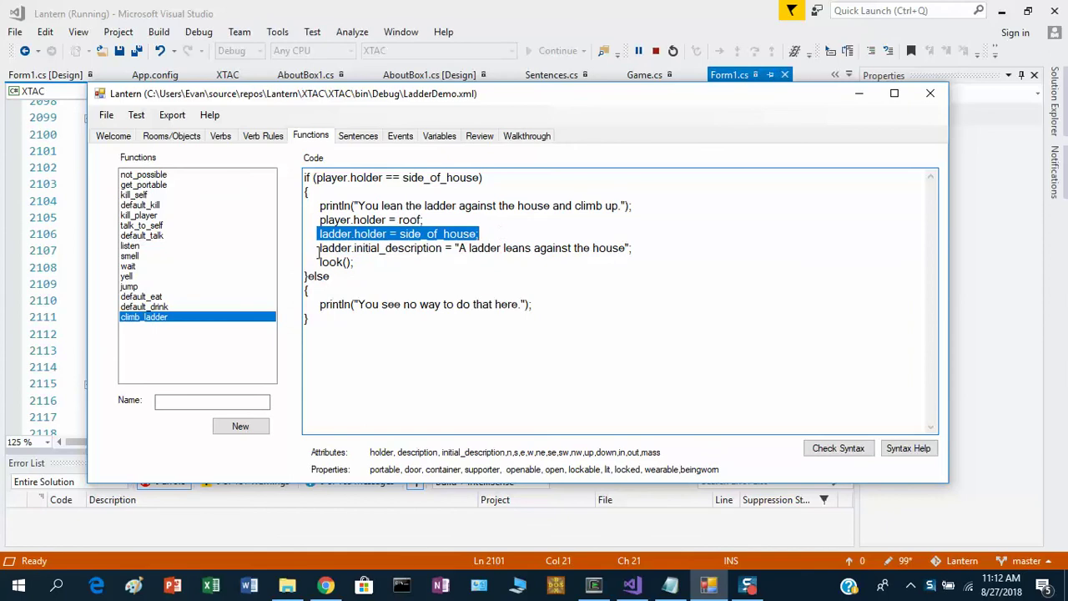
{"action": "left_click_drag", "start_coordinate": [318, 249], "coordinate": [362, 253]}
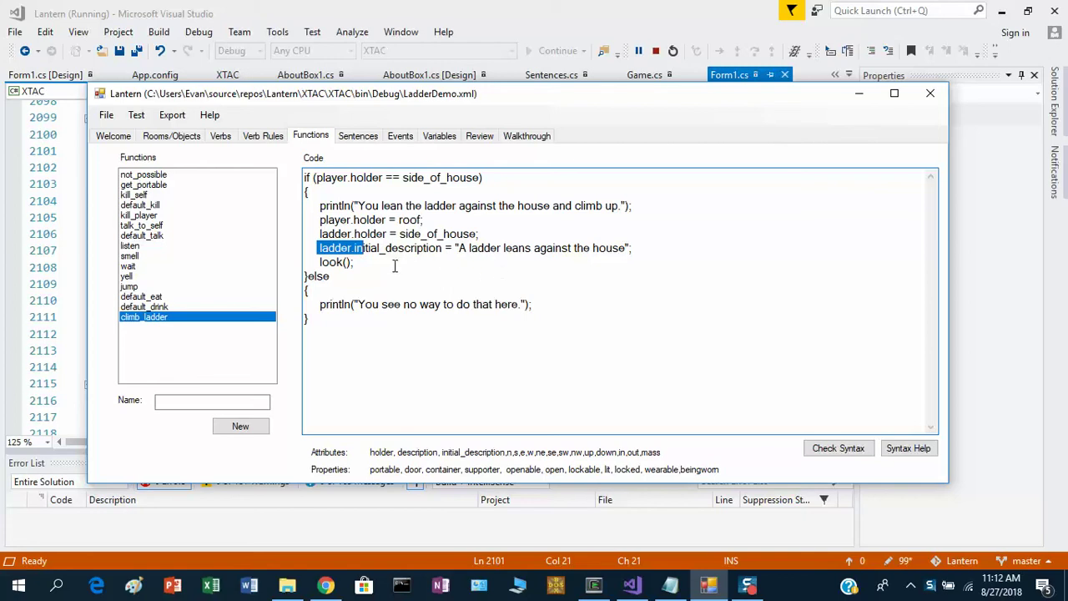
{"action": "left_click_drag", "start_coordinate": [314, 263], "coordinate": [354, 264]}
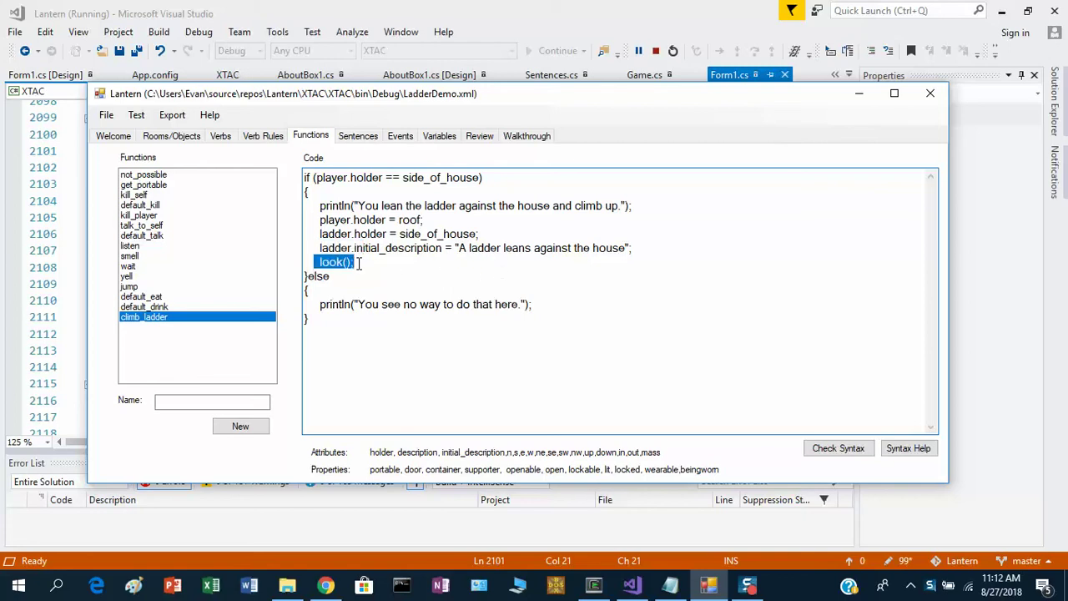
{"action": "left_click", "coordinate": [364, 263]}
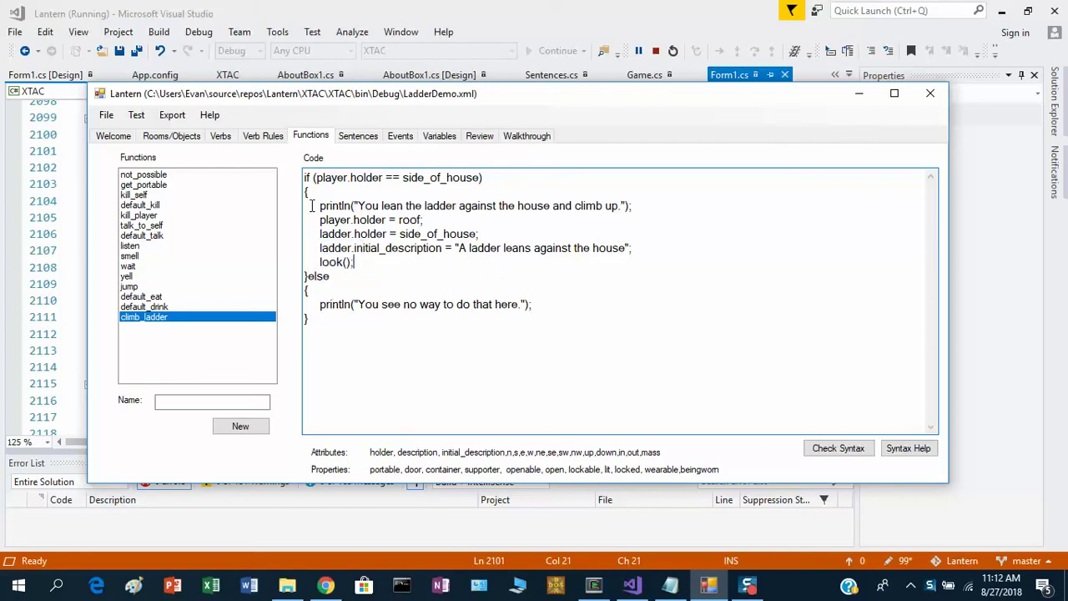
Step: Recheck the climb_ladder function's climbing message, its if condition and the else block
{"action": "left_click_drag", "start_coordinate": [317, 207], "coordinate": [641, 209]}
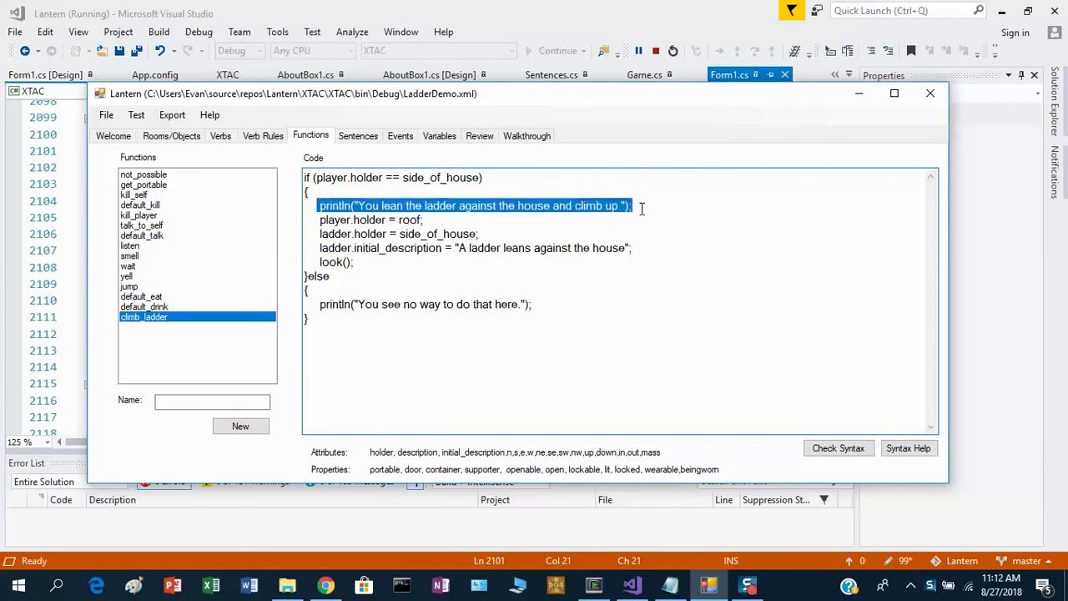
{"action": "left_click", "coordinate": [451, 216]}
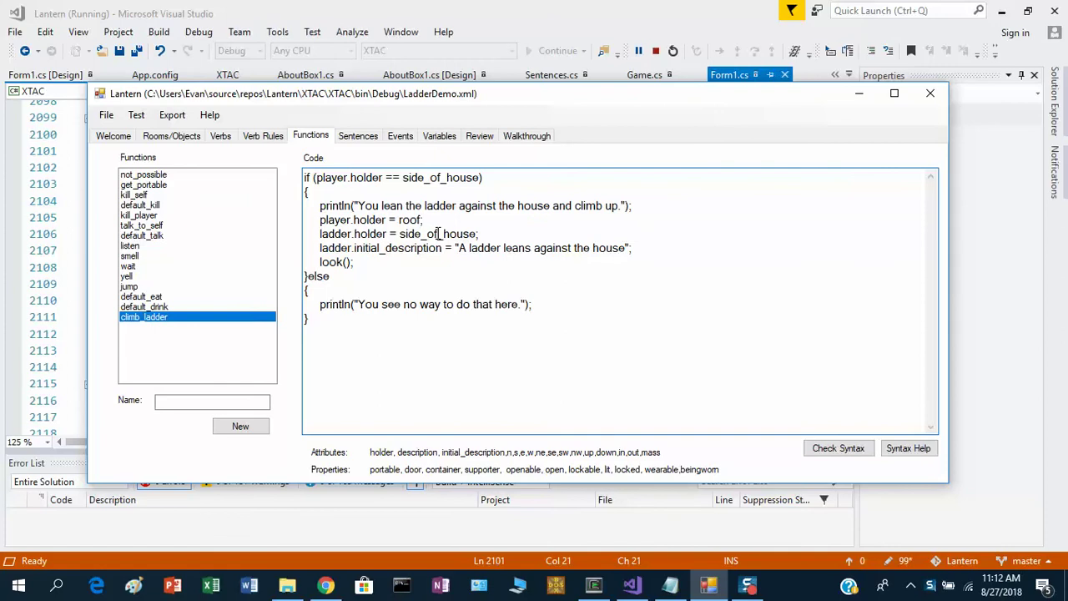
{"action": "left_click", "coordinate": [402, 254]}
{"action": "left_click_drag", "start_coordinate": [312, 178], "coordinate": [503, 180]}
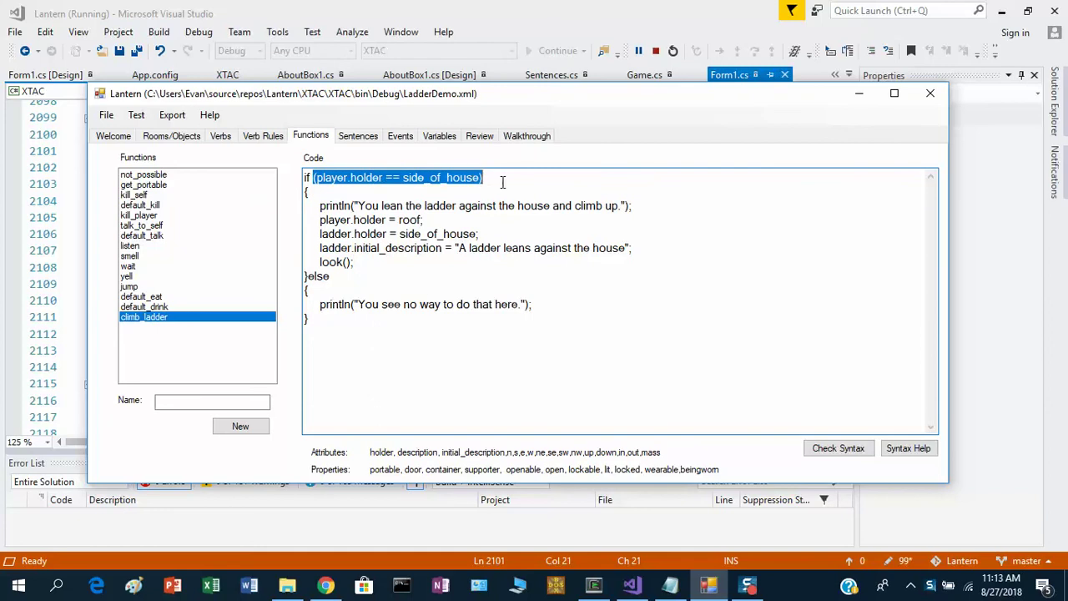
{"action": "left_click_drag", "start_coordinate": [304, 276], "coordinate": [333, 324]}
{"action": "left_click", "coordinate": [346, 346]}
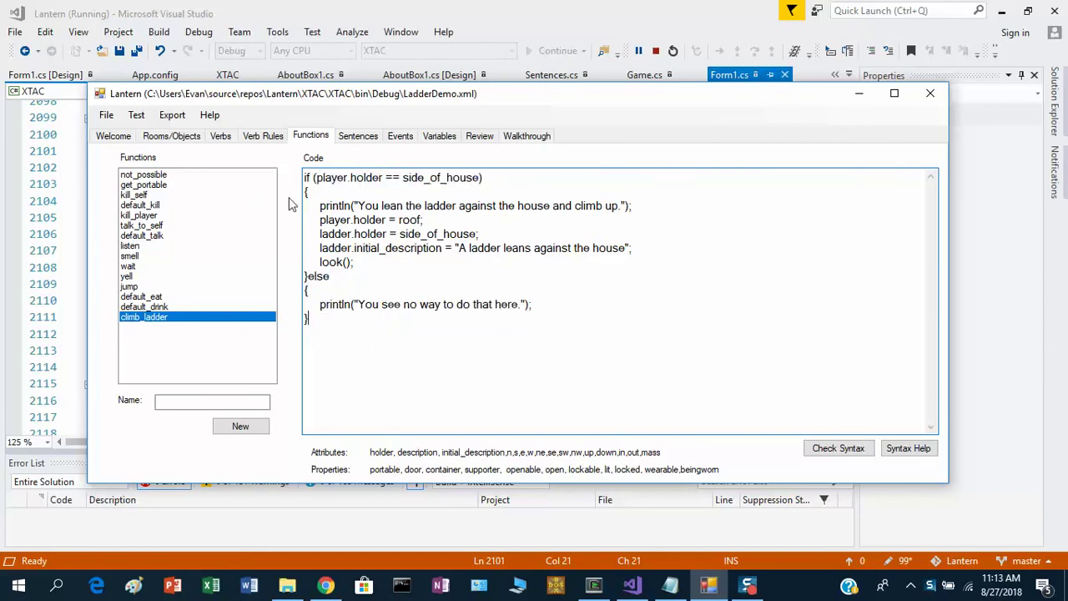
Step: Add the check_have_dobj constraint to the climb verb in the verb rules
{"action": "left_click", "coordinate": [265, 139]}
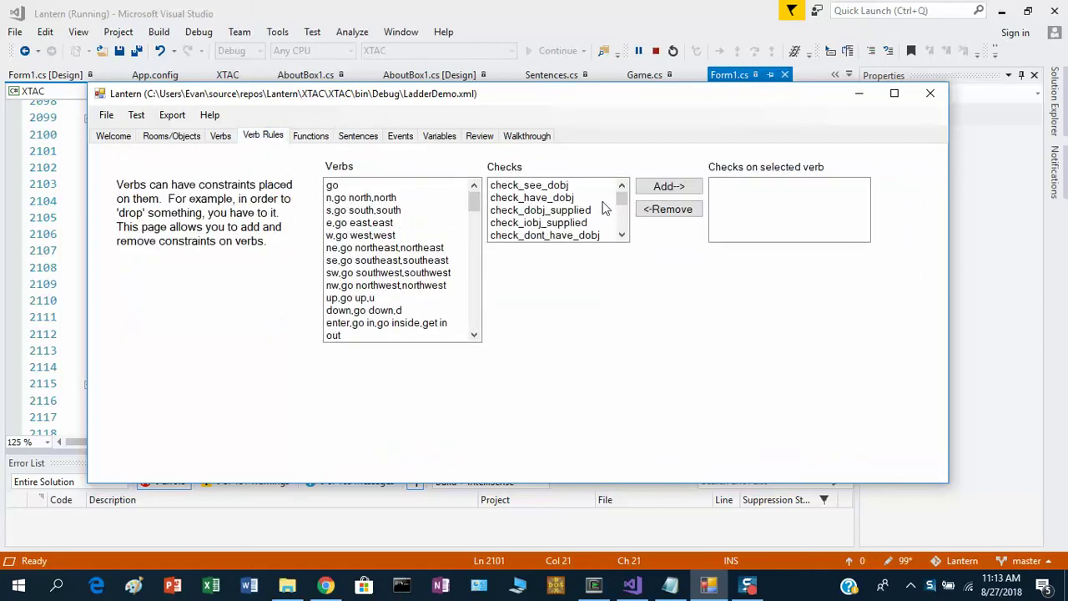
{"action": "left_click_drag", "start_coordinate": [474, 202], "coordinate": [477, 237]}
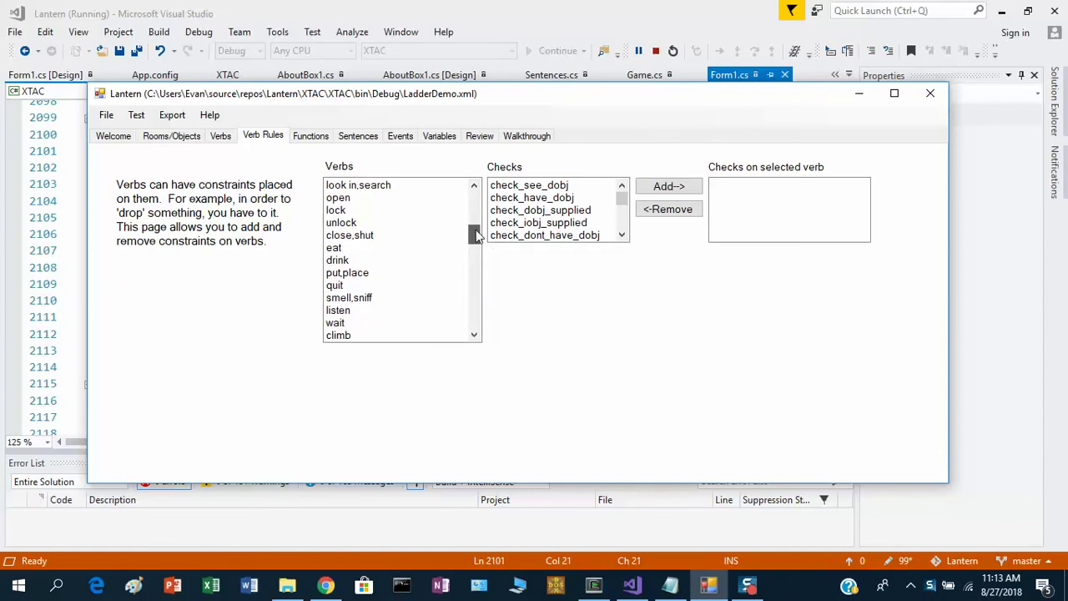
{"action": "left_click", "coordinate": [405, 336]}
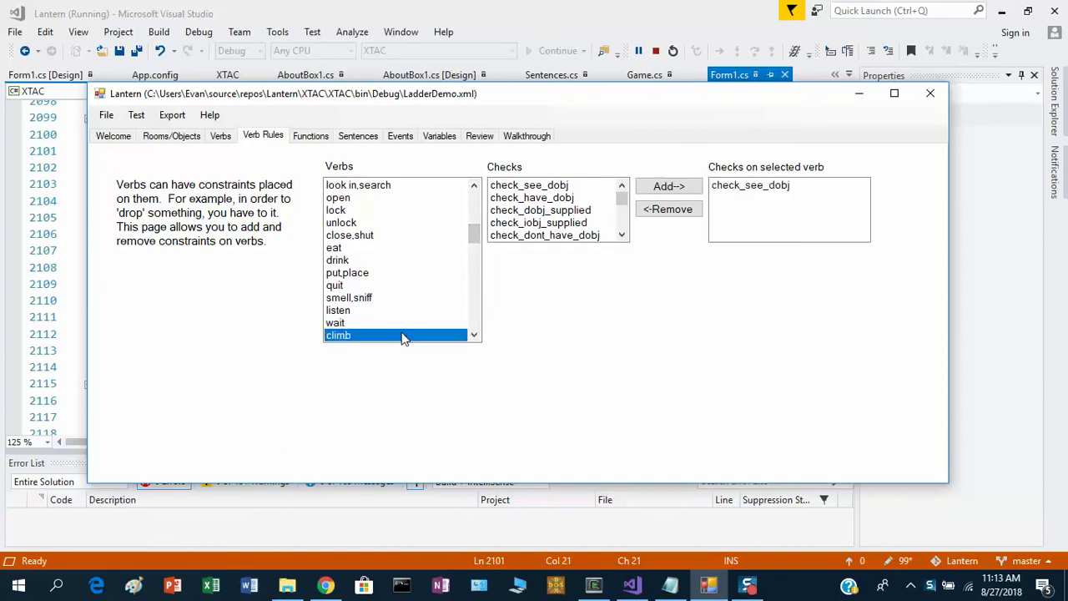
{"action": "left_click", "coordinate": [569, 199]}
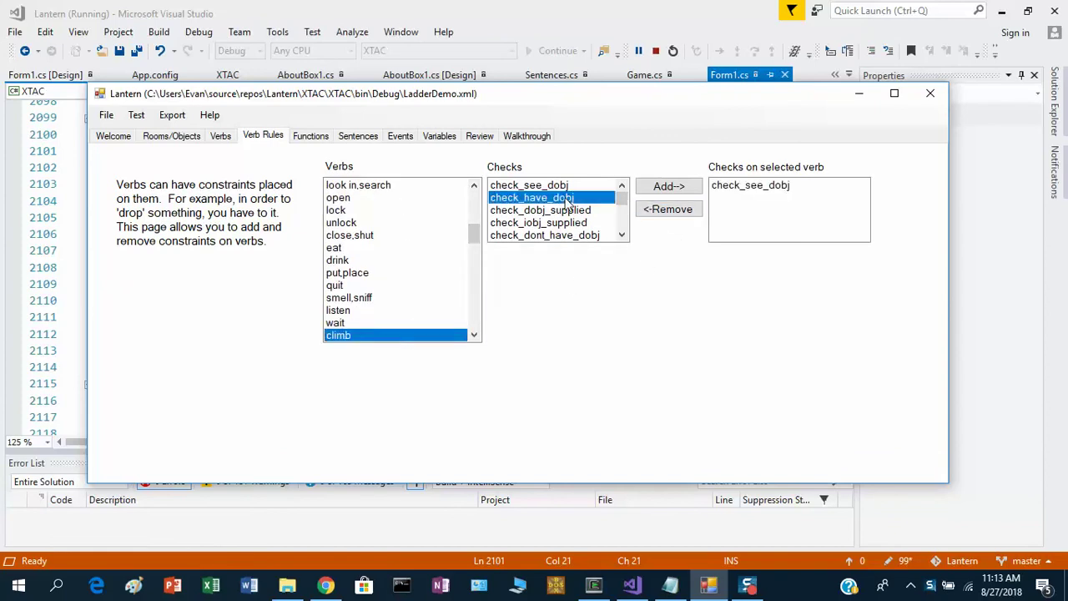
{"action": "left_click", "coordinate": [655, 191]}
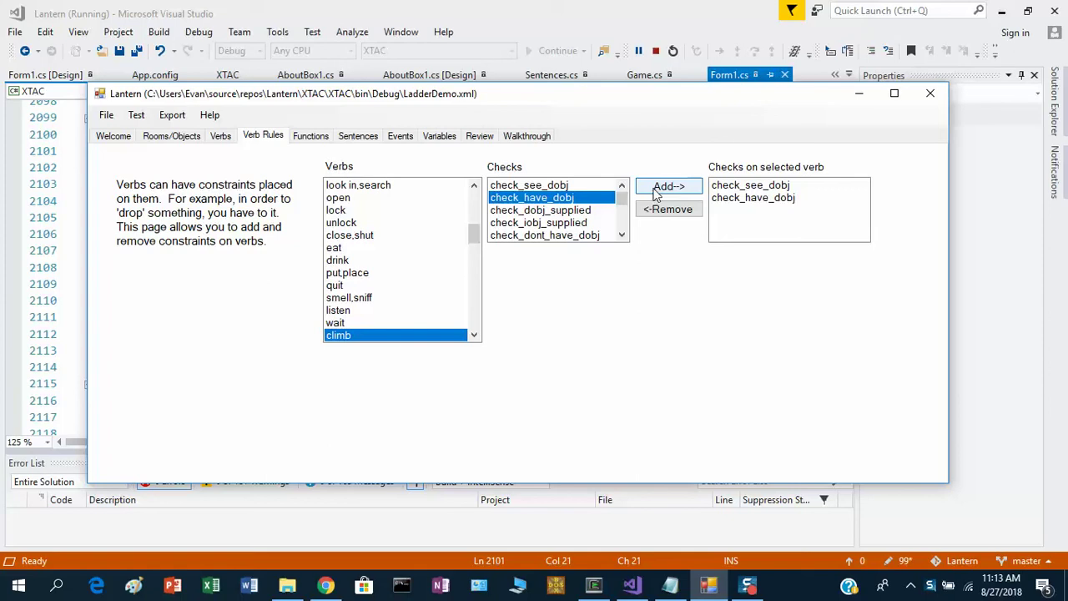
Step: Save the LadderDemo project and launch the test player
{"action": "left_click", "coordinate": [138, 116]}
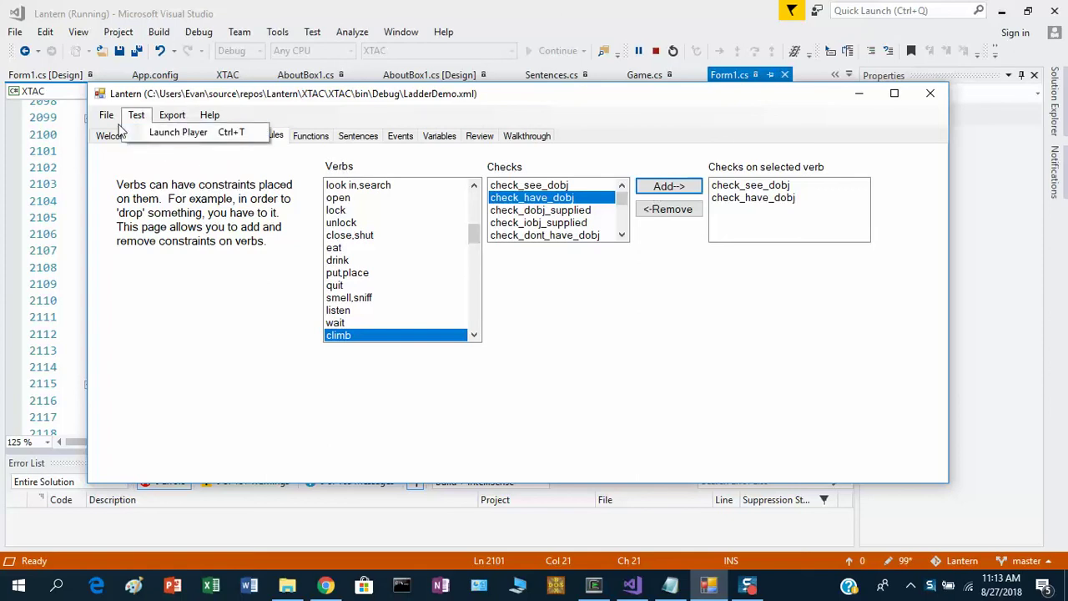
{"action": "mouse_move", "coordinate": [106, 117]}
{"action": "left_click", "coordinate": [127, 178]}
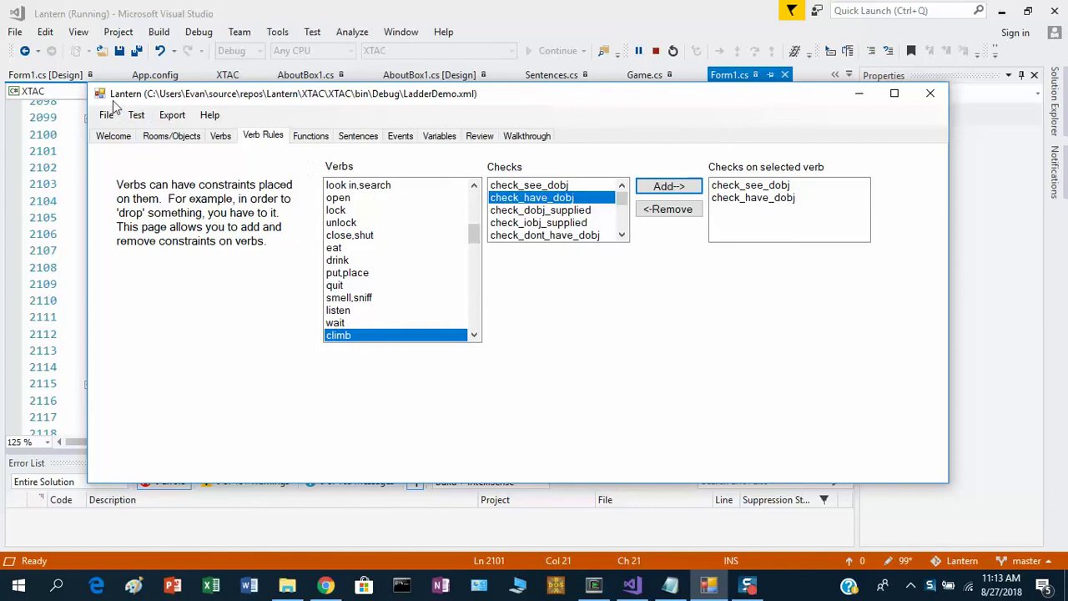
{"action": "left_click", "coordinate": [136, 115]}
{"action": "left_click", "coordinate": [150, 137]}
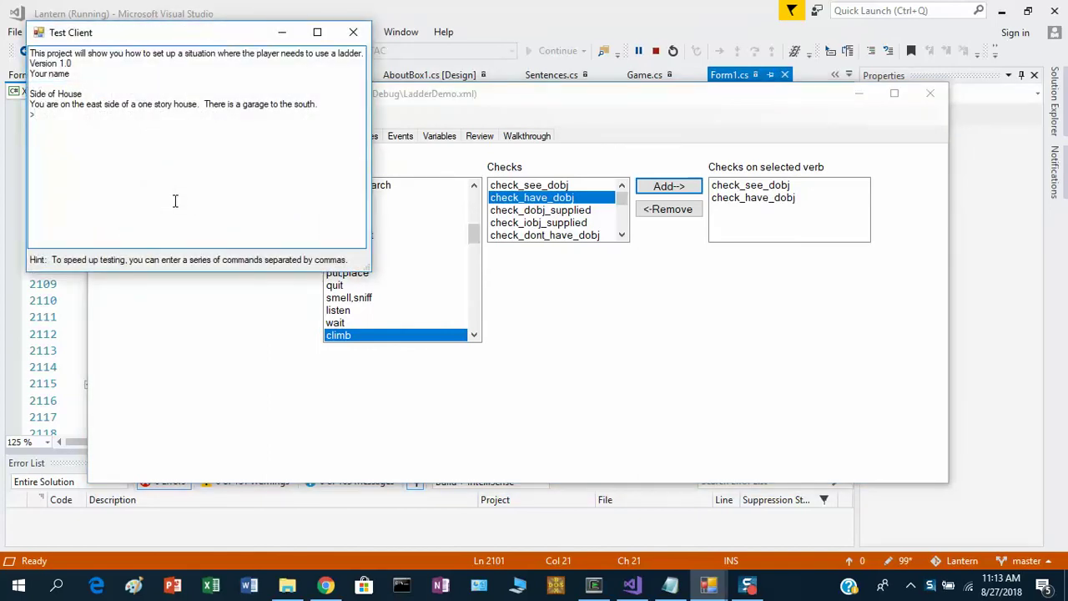
Step: In the test game, go south into the garage with "s" and enter "take ladder"
{"action": "type", "text": "s"}
{"action": "key", "text": "Return"}
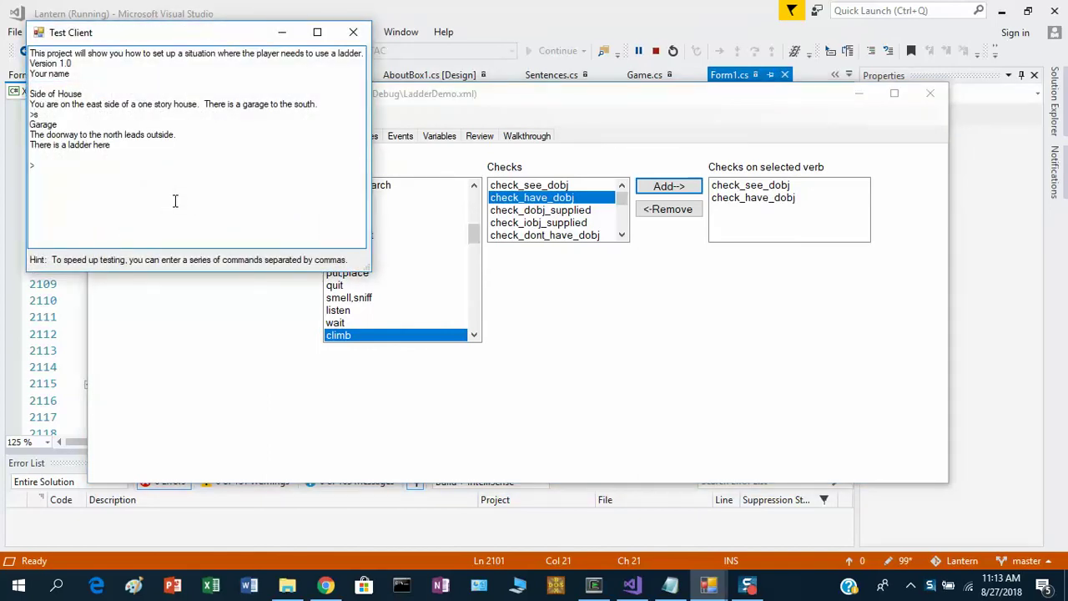
{"action": "type", "text": "take ladder"}
{"action": "key", "text": "Return"}
Step: List the player's inventory with "i" and inspect the ladder with "x ladder"
{"action": "type", "text": "i"}
{"action": "key", "text": "Return"}
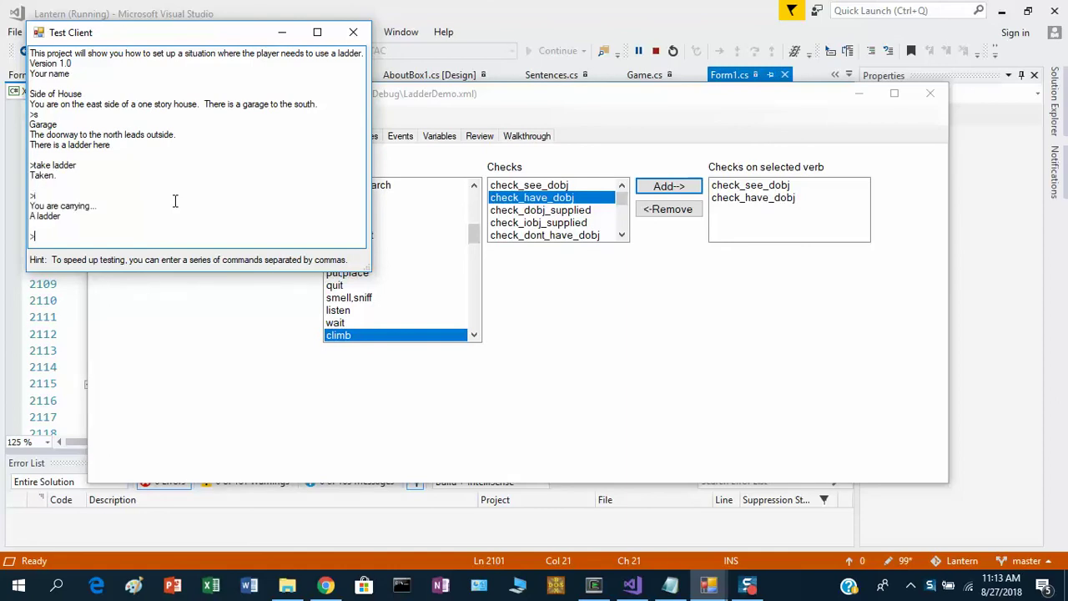
{"action": "type", "text": "x ladder"}
{"action": "key", "text": "Return"}
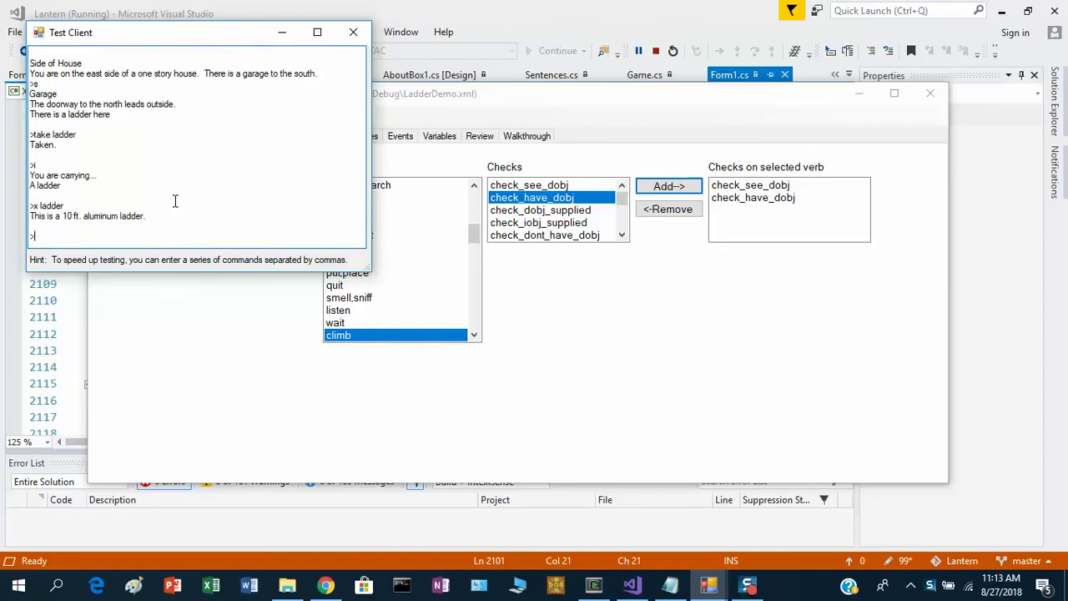
Step: Return north to the side of the house with "n" and enter "climb ladder"
{"action": "type", "text": "n"}
{"action": "key", "text": "Return"}
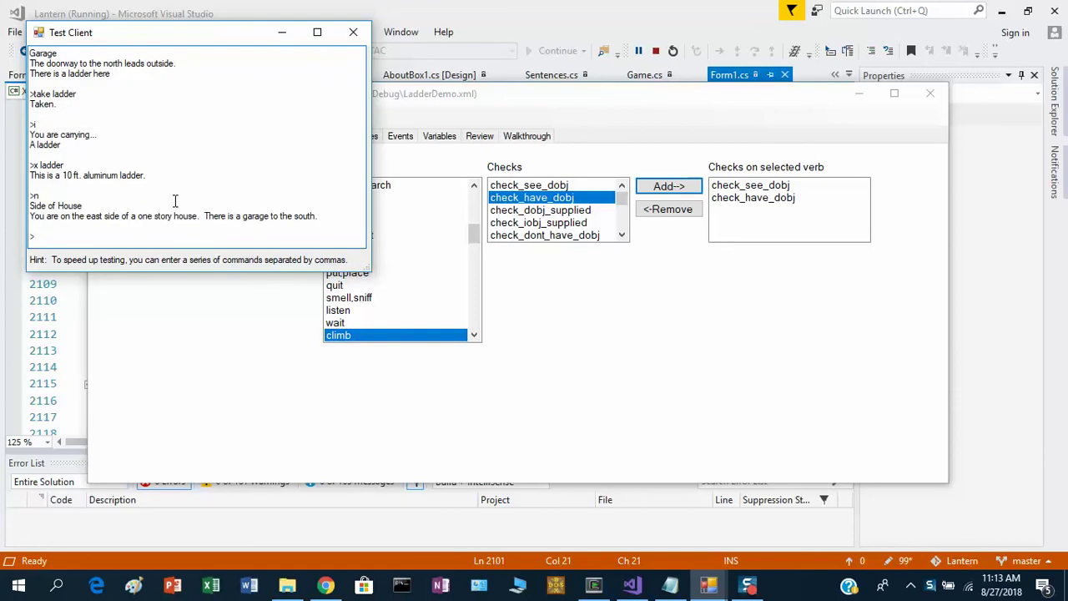
{"action": "type", "text": "climb ladder"}
{"action": "key", "text": "Return"}
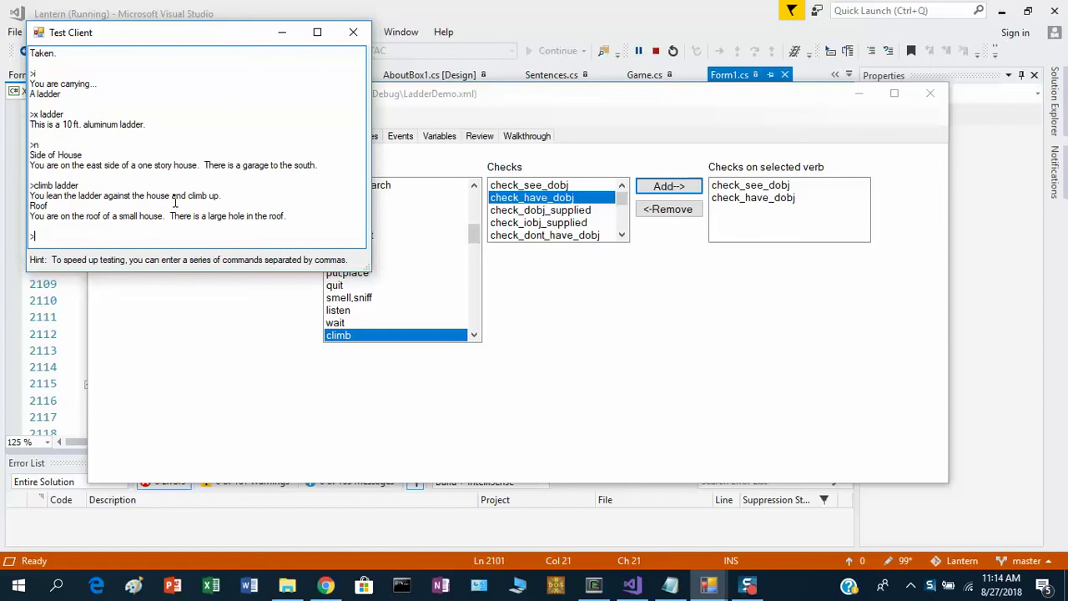
Step: List the player's inventory with "i" and go down from the roof into the living room with "d"
{"action": "key", "text": "Return"}
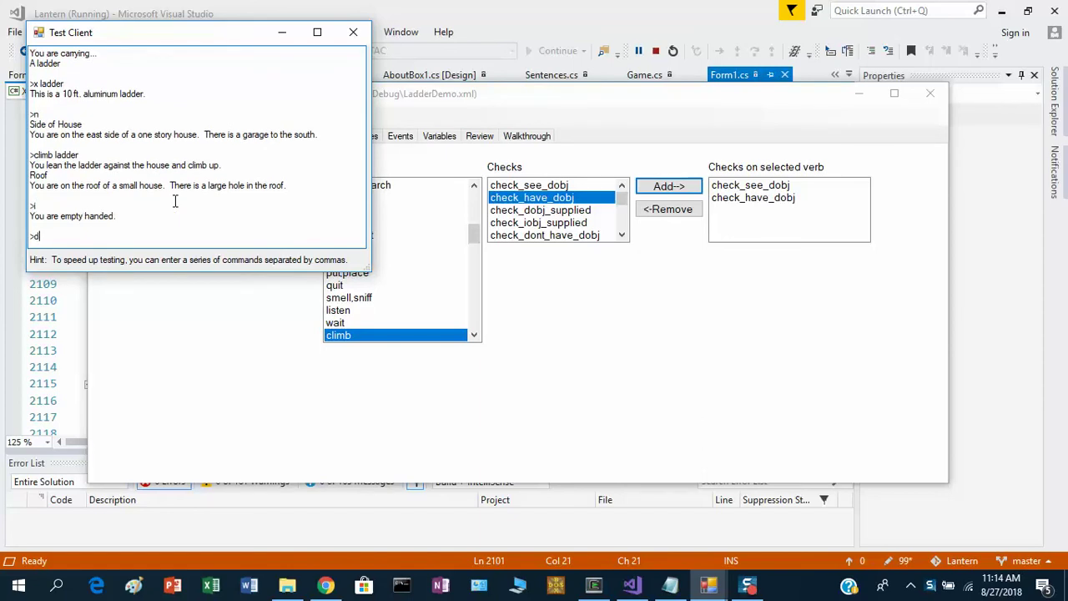
{"action": "type", "text": "d"}
{"action": "key", "text": "Return"}
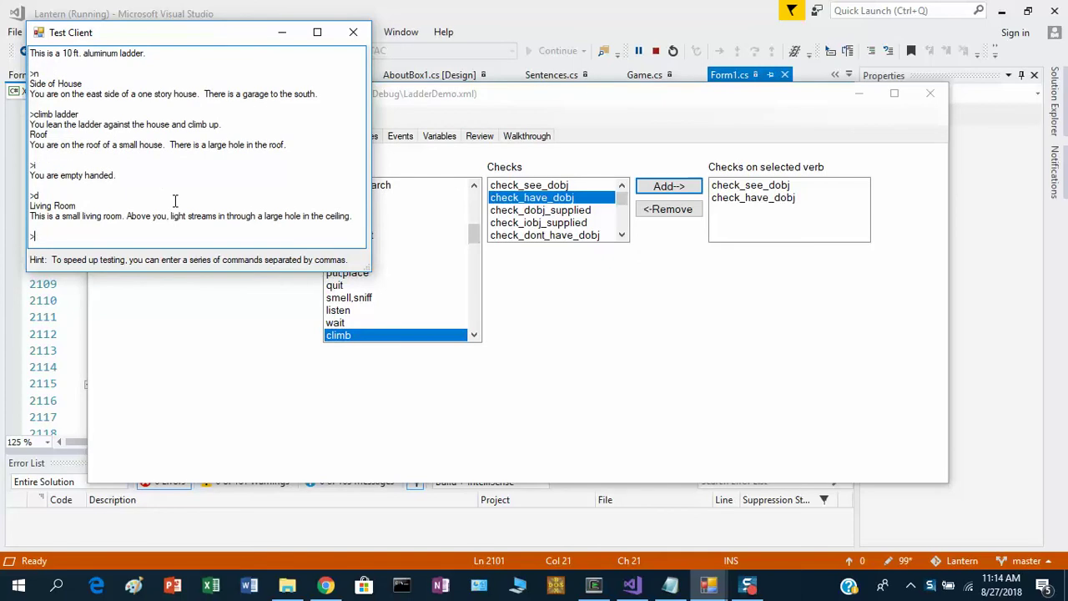
Step: Test the living room's exits with "s", "e", "w" and "e", and close the test game
{"action": "type", "text": "s"}
{"action": "key", "text": "Return"}
{"action": "type", "text": "e"}
{"action": "key", "text": "Return"}
{"action": "type", "text": "w"}
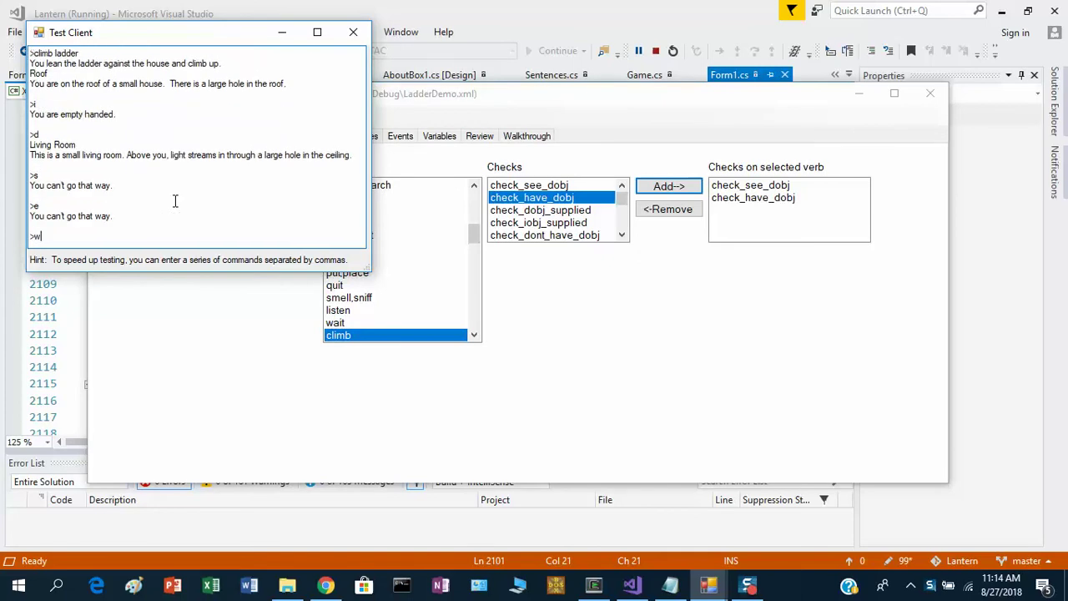
{"action": "key", "text": "Return"}
{"action": "type", "text": "e"}
{"action": "key", "text": "Return"}
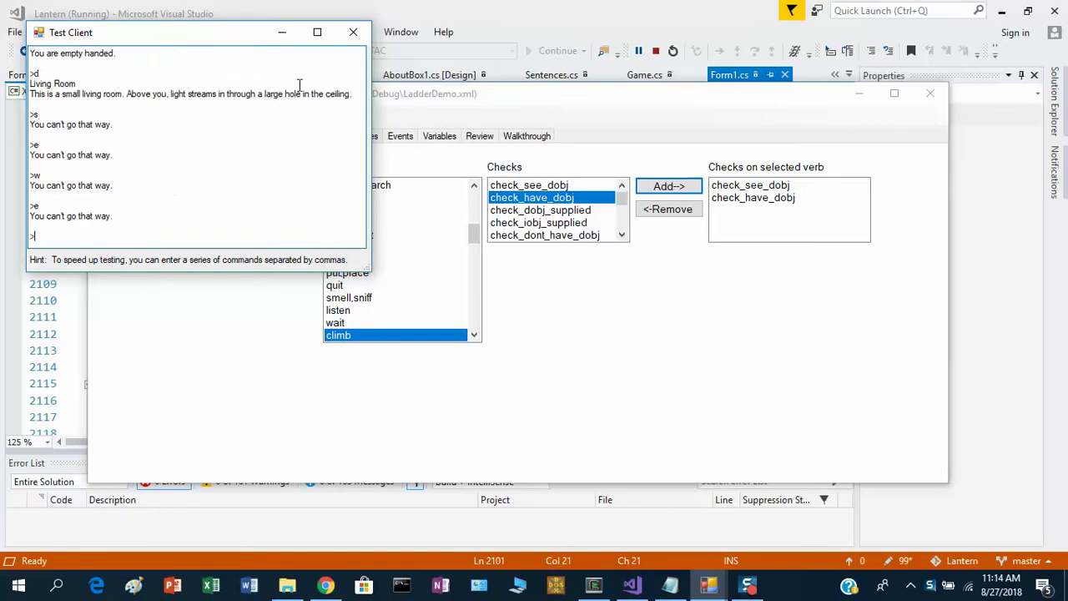
{"action": "left_click", "coordinate": [351, 31]}
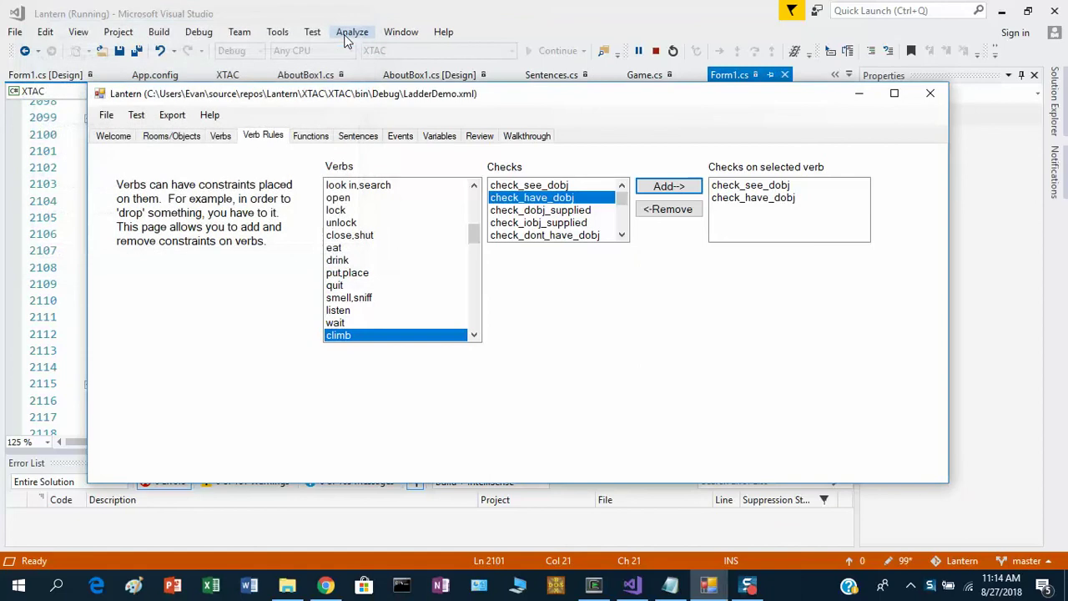
Step: Set the Living_Room object's East exit to Side_of_House(2)
{"action": "left_click", "coordinate": [170, 136]}
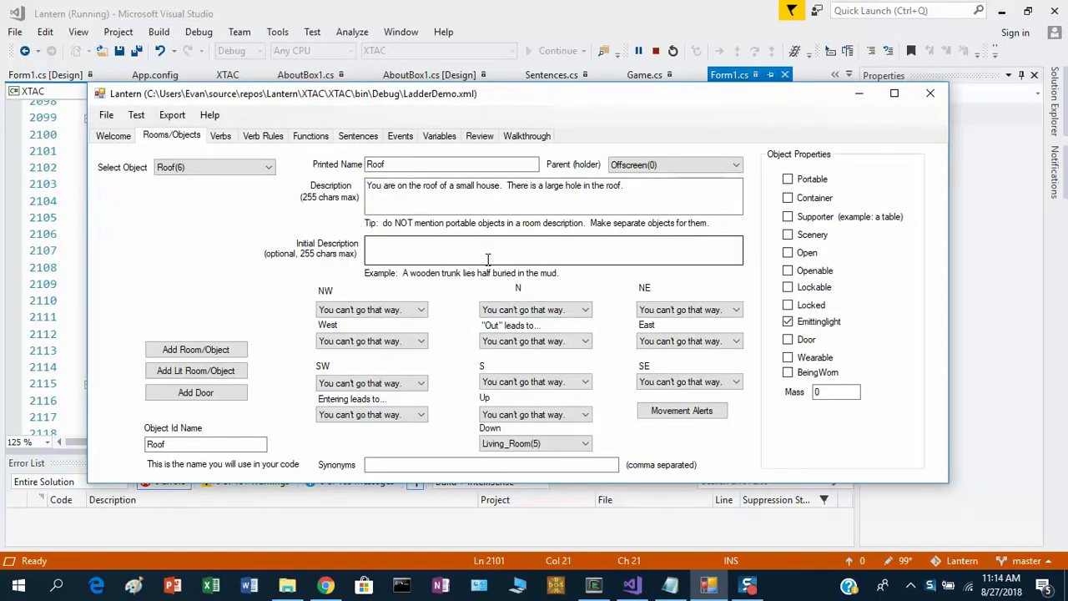
{"action": "left_click", "coordinate": [211, 167]}
{"action": "left_click", "coordinate": [204, 234]}
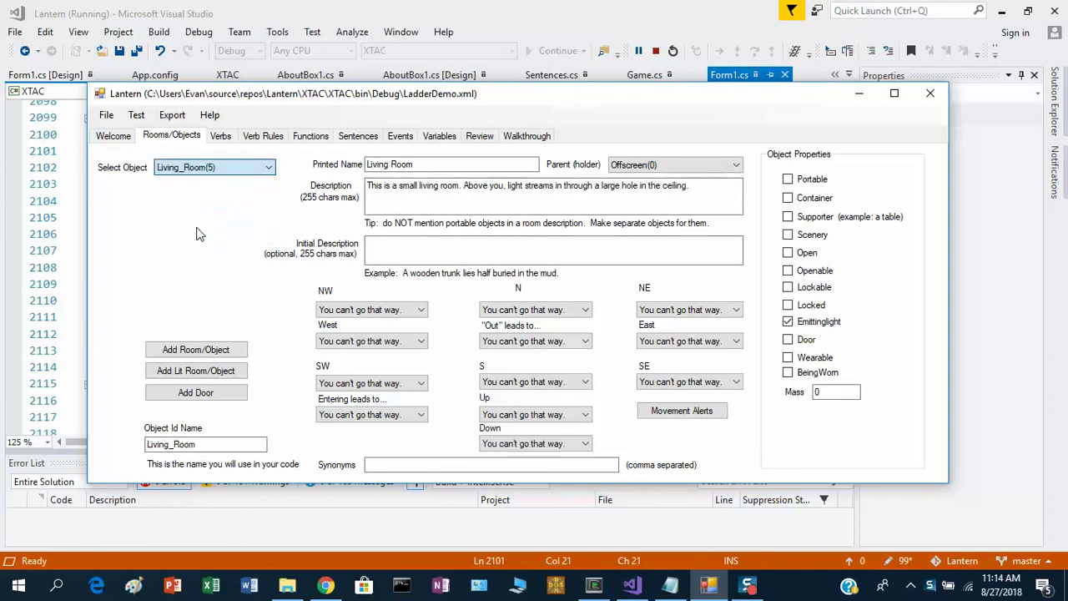
{"action": "left_click", "coordinate": [656, 344]}
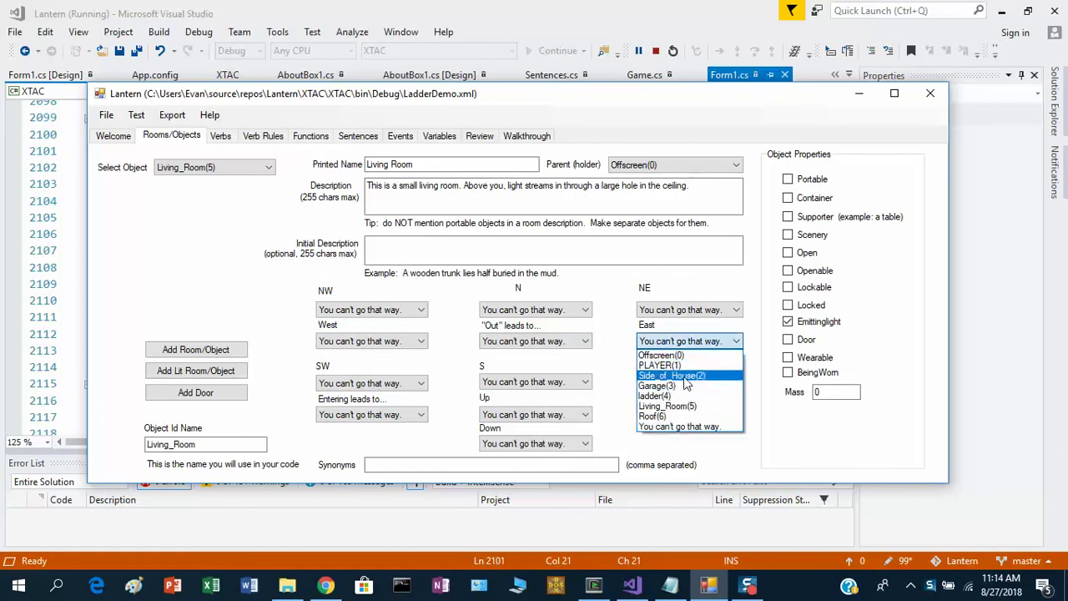
{"action": "left_click", "coordinate": [686, 375]}
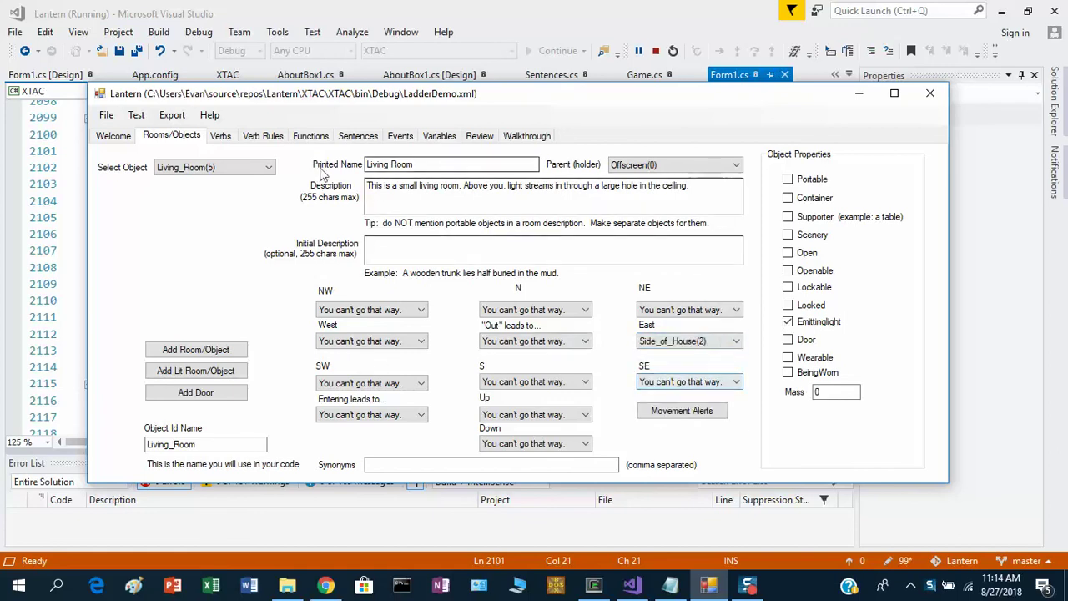
Step: Launch the test player and try "climb ladder" at the side of the house without carrying the ladder
{"action": "left_click", "coordinate": [136, 115]}
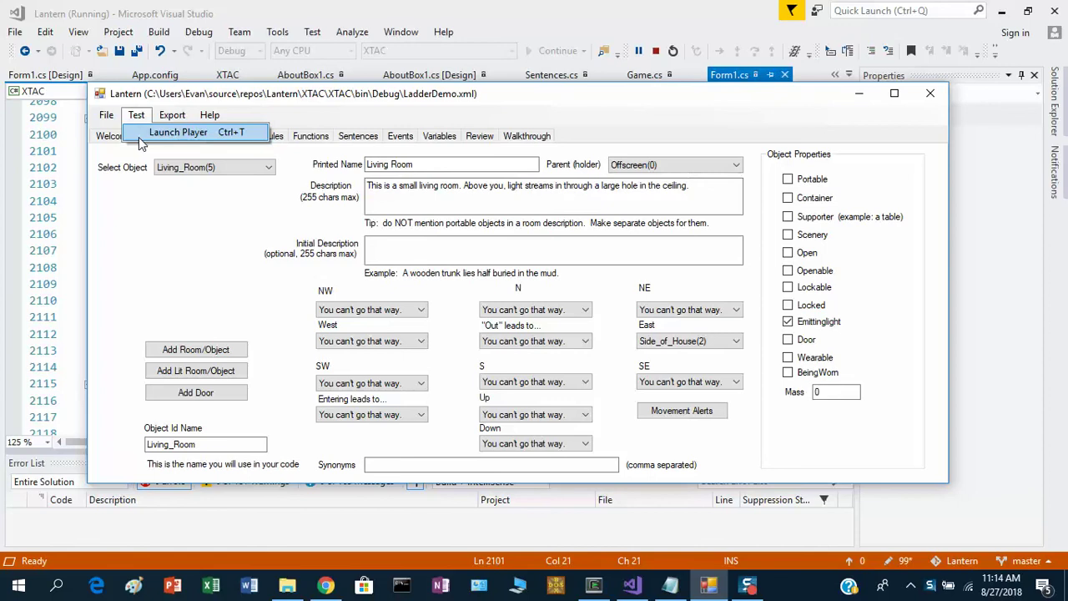
{"action": "left_click", "coordinate": [140, 135]}
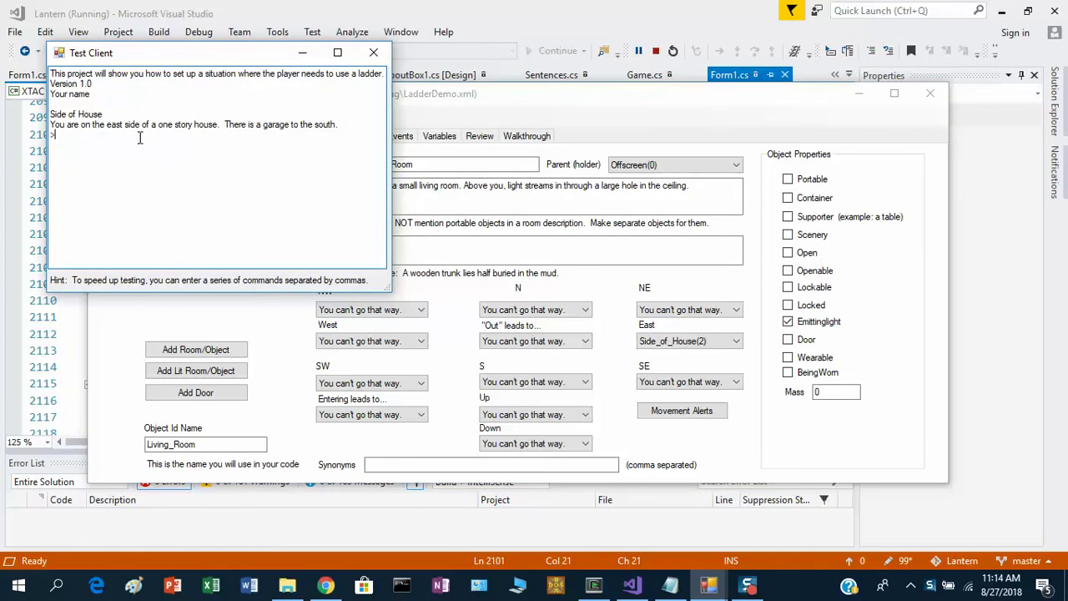
{"action": "type", "text": "clu"}
{"action": "type", "text": "mb ladder"}
{"action": "key", "text": "Return"}
Step: Fetch the ladder from the garage with "s" and "take ladder", returning to the side of the house with "n"
{"action": "type", "text": "s"}
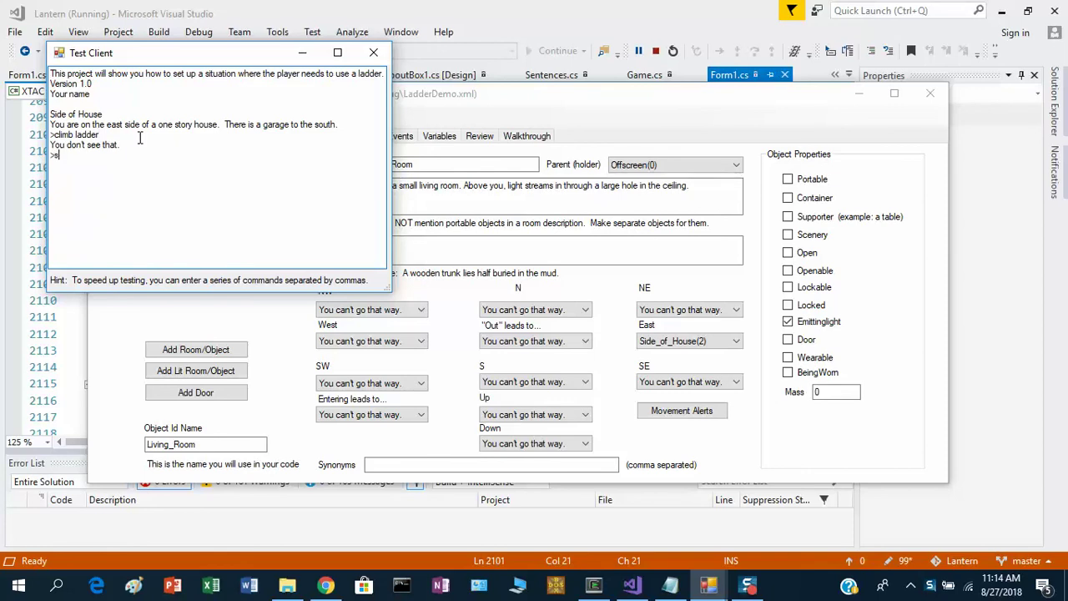
{"action": "key", "text": "Return"}
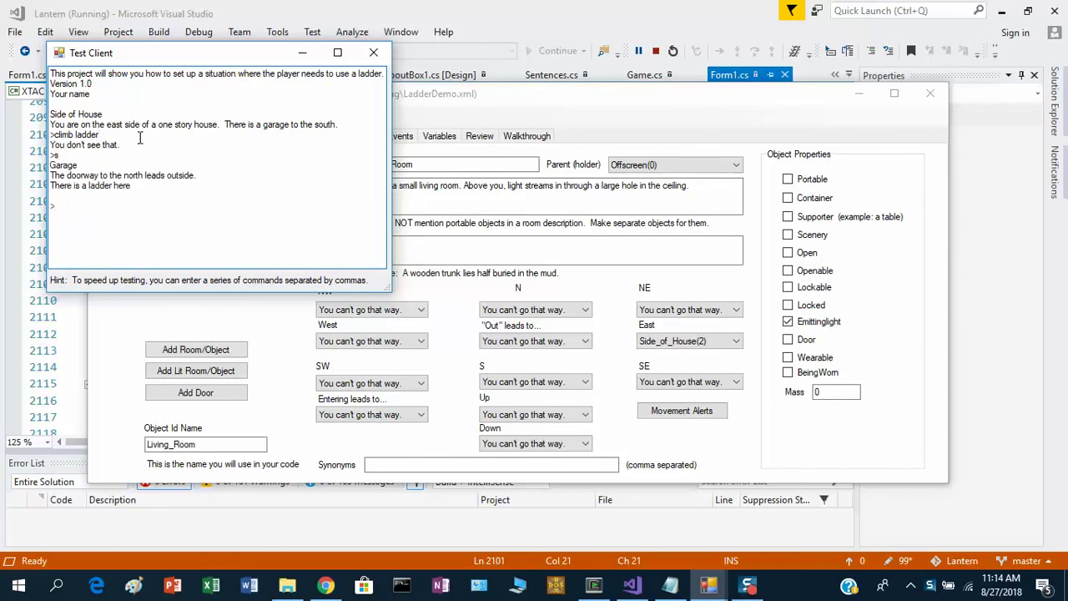
{"action": "type", "text": "take ladder"}
{"action": "key", "text": "Return"}
{"action": "type", "text": "n"}
{"action": "key", "text": "Return"}
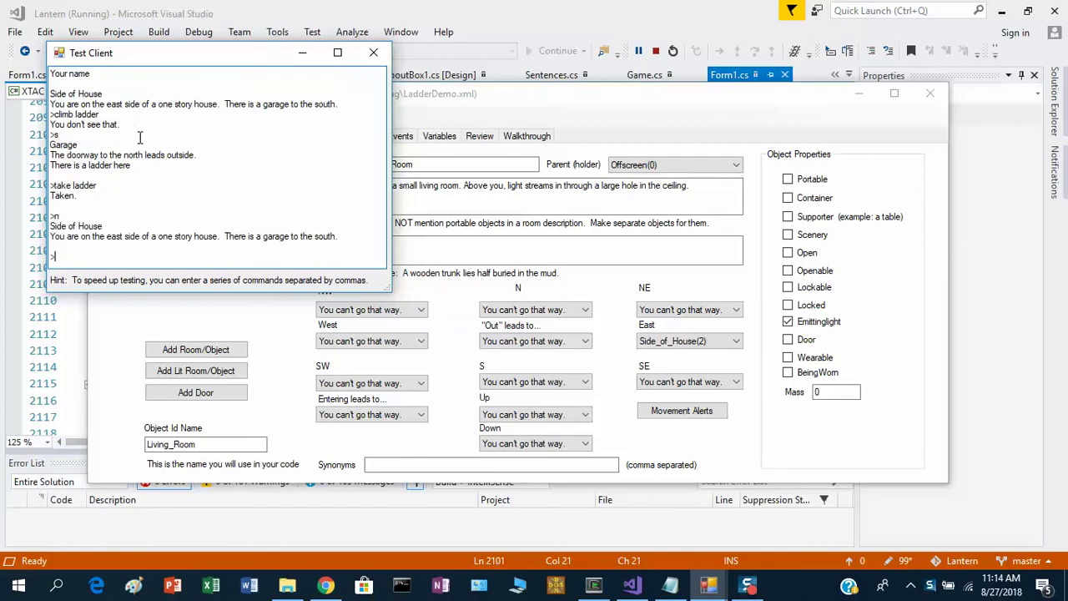
Step: Enter "drop ladder" at the side of the house and try "climb ladder" with the ladder on the ground
{"action": "type", "text": "drop ladder"}
{"action": "key", "text": "Return"}
{"action": "type", "text": "climb ladder"}
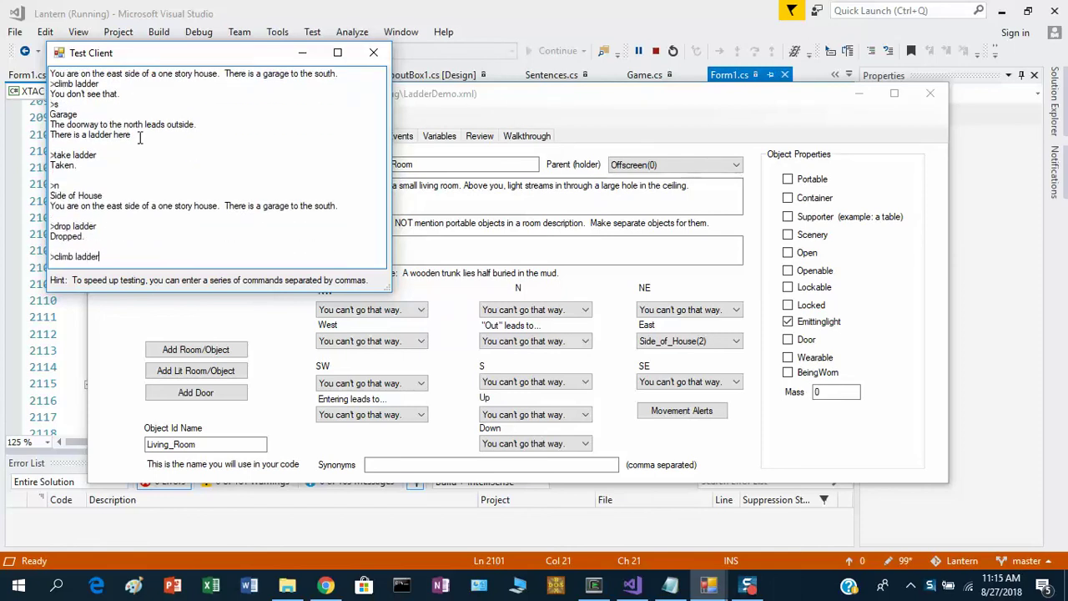
{"action": "key", "text": "Return"}
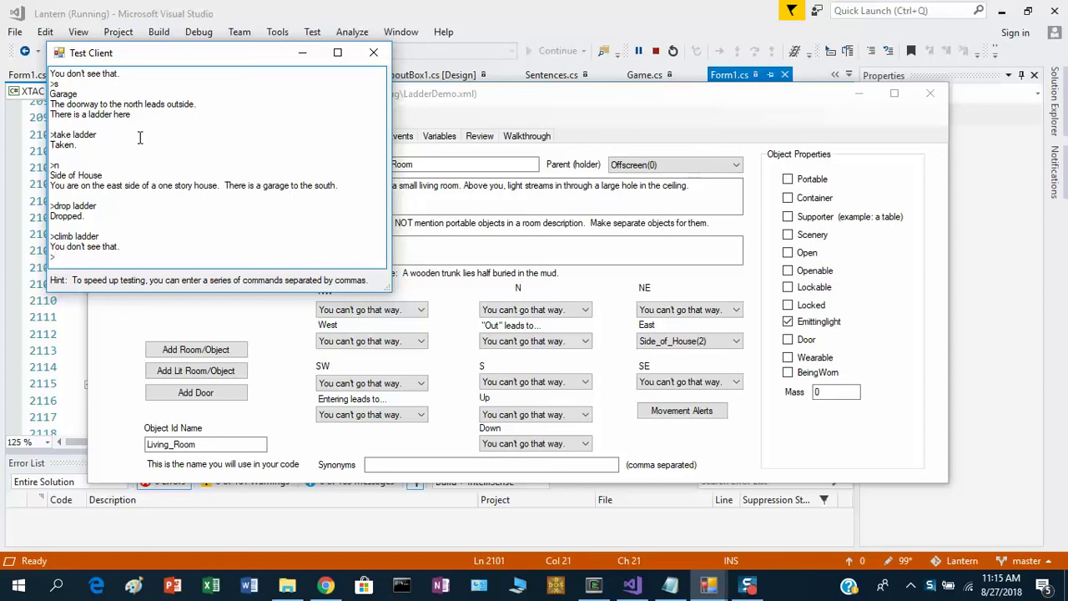
Step: Pick the ladder up again with "take ladder" and climb onto the roof with "climb ladder"
{"action": "type", "text": "c"}
{"action": "key", "text": "BackSpace"}
{"action": "type", "text": "take ladder"}
{"action": "key", "text": "Return"}
{"action": "type", "text": "climb ladder"}
{"action": "key", "text": "Return"}
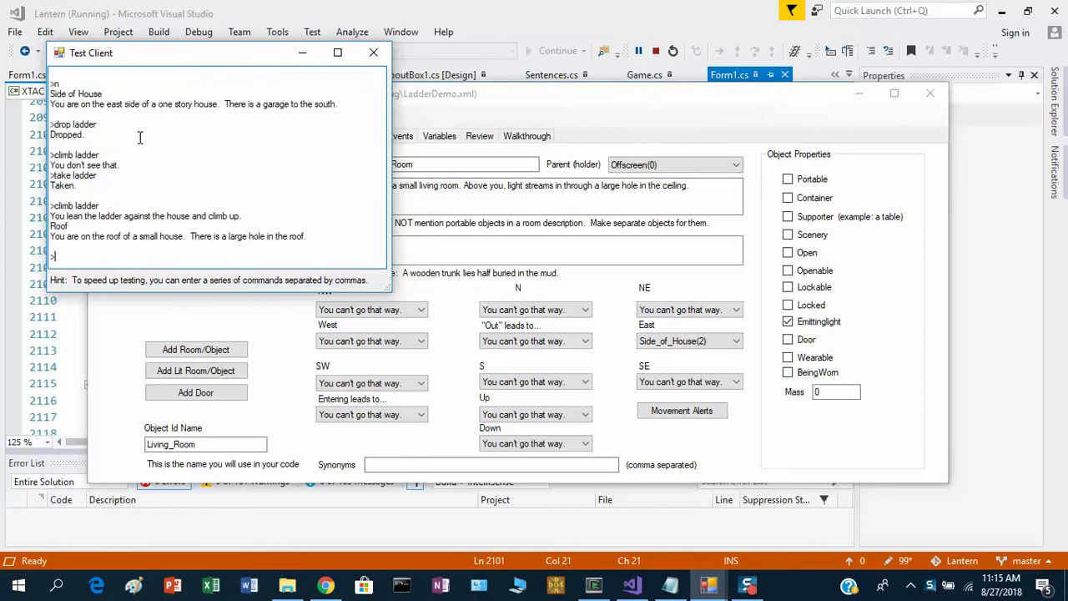
Step: From the roof, enter "u", "d" and "e" to test the way back outside, highlight the leaning ladder's description, and close the test game
{"action": "type", "text": "u"}
{"action": "key", "text": "Return"}
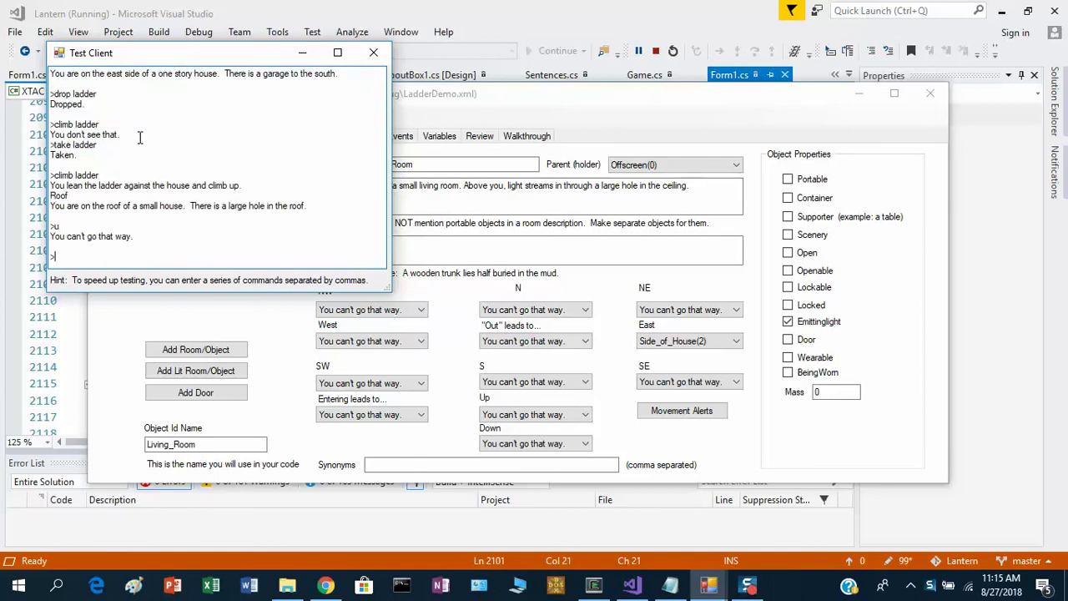
{"action": "type", "text": "d"}
{"action": "key", "text": "Return"}
{"action": "type", "text": "e"}
{"action": "key", "text": "Return"}
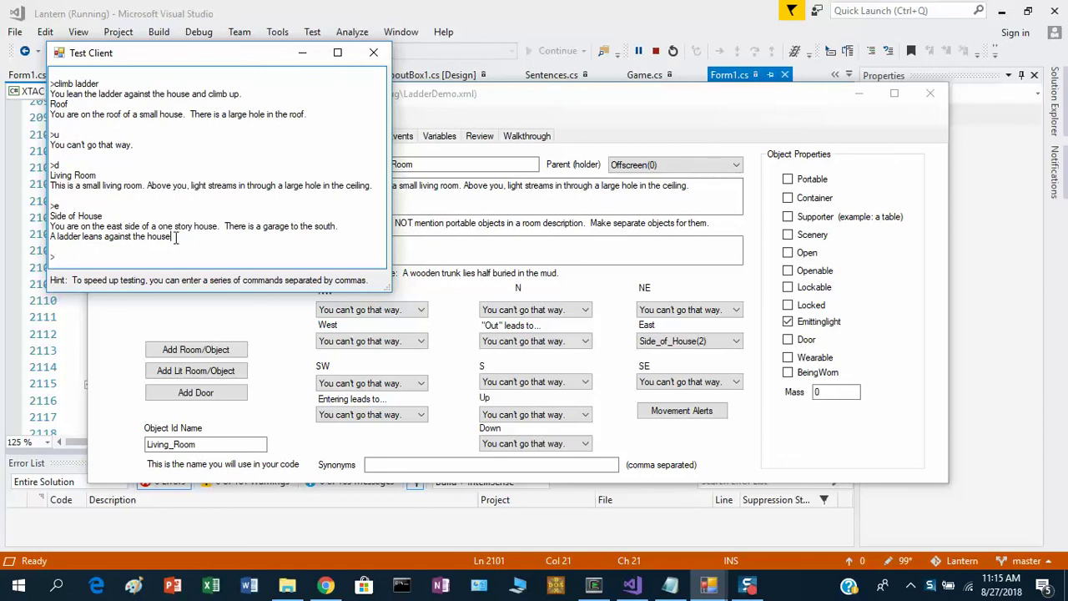
{"action": "triple_click", "coordinate": [49, 236]}
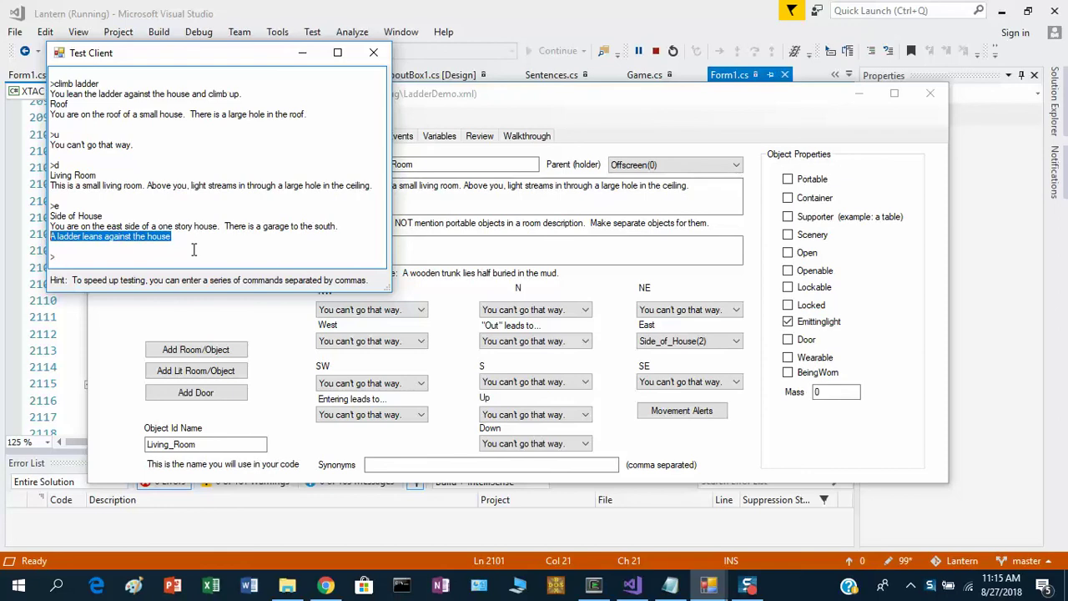
{"action": "left_click", "coordinate": [375, 55]}
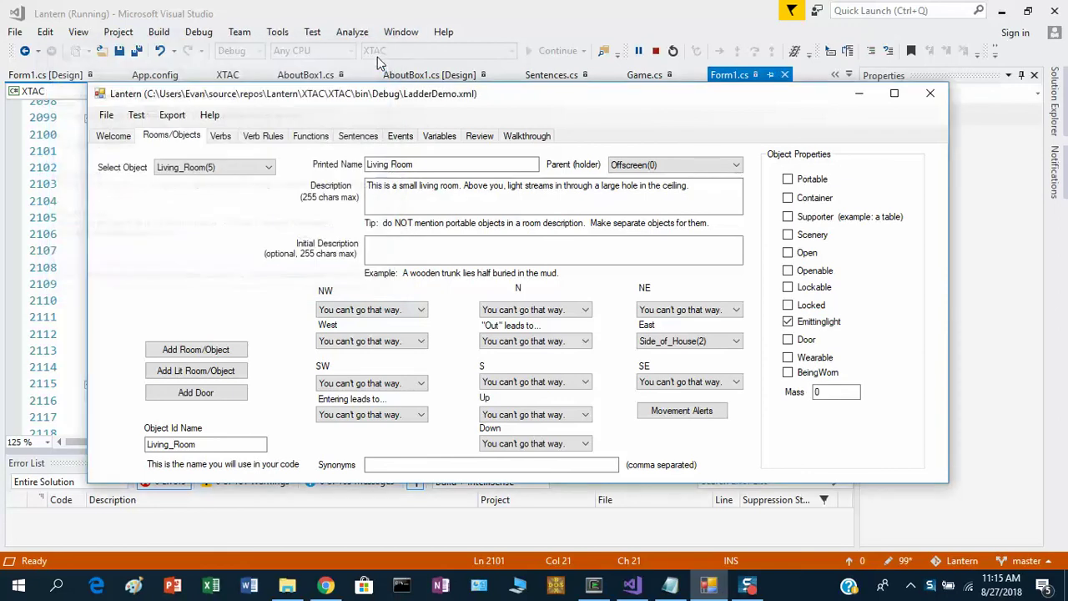
Step: Review the "climb ladder" sentence mapping and the code of the climb_ladder function
{"action": "left_click", "coordinate": [350, 138]}
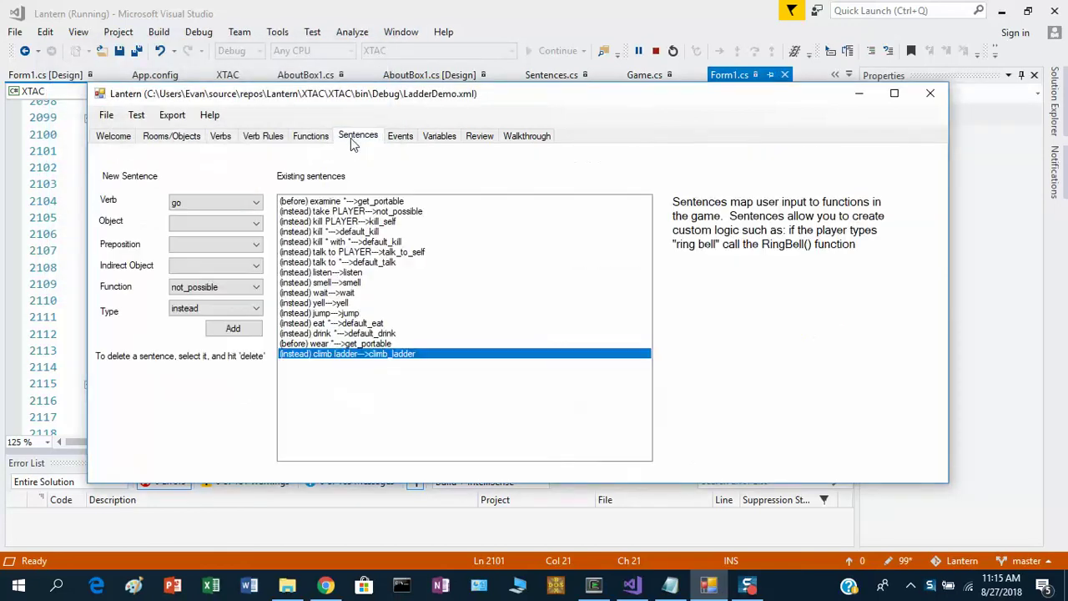
{"action": "left_click", "coordinate": [309, 138]}
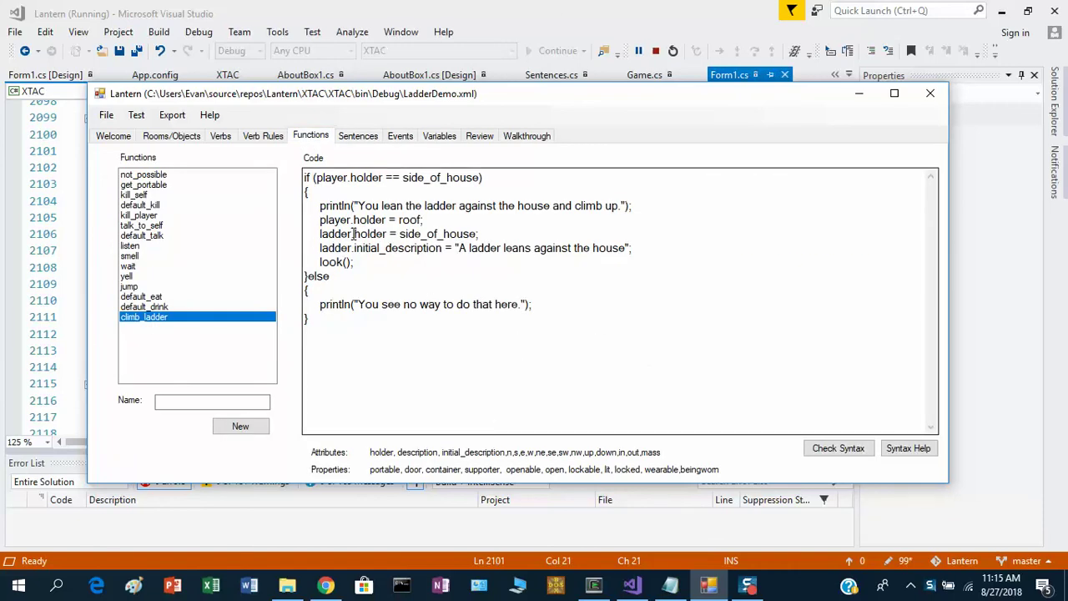
{"action": "left_click", "coordinate": [349, 141]}
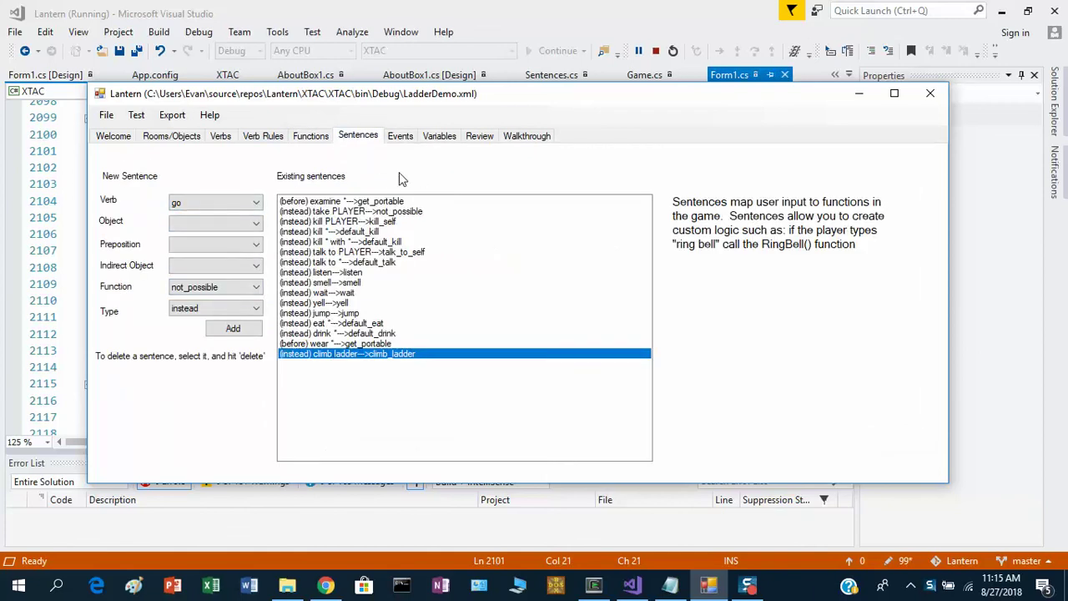
{"action": "left_click", "coordinate": [310, 138]}
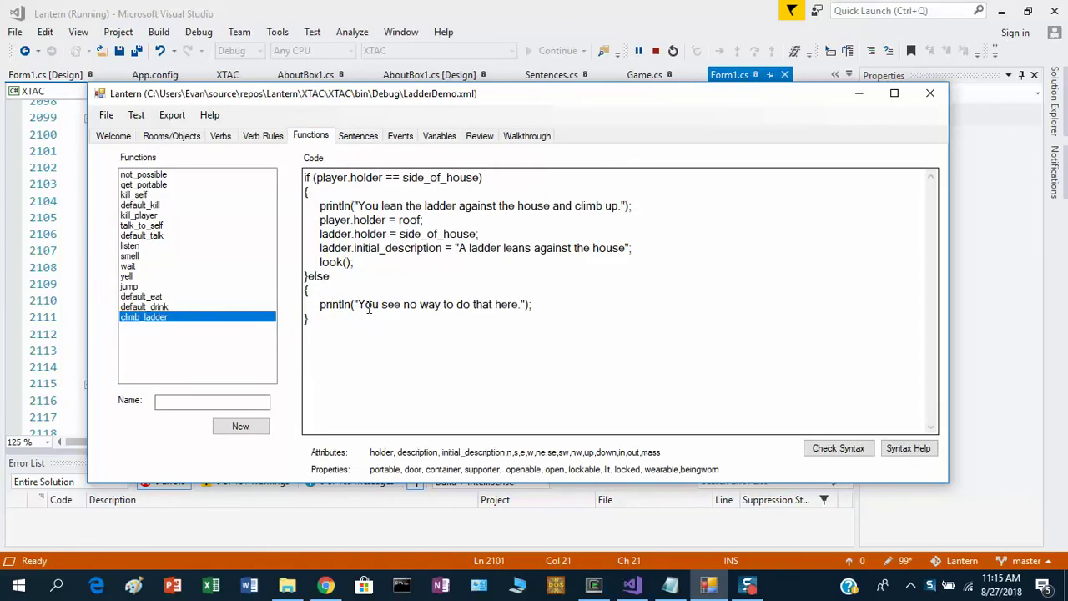
{"action": "left_click", "coordinate": [510, 359]}
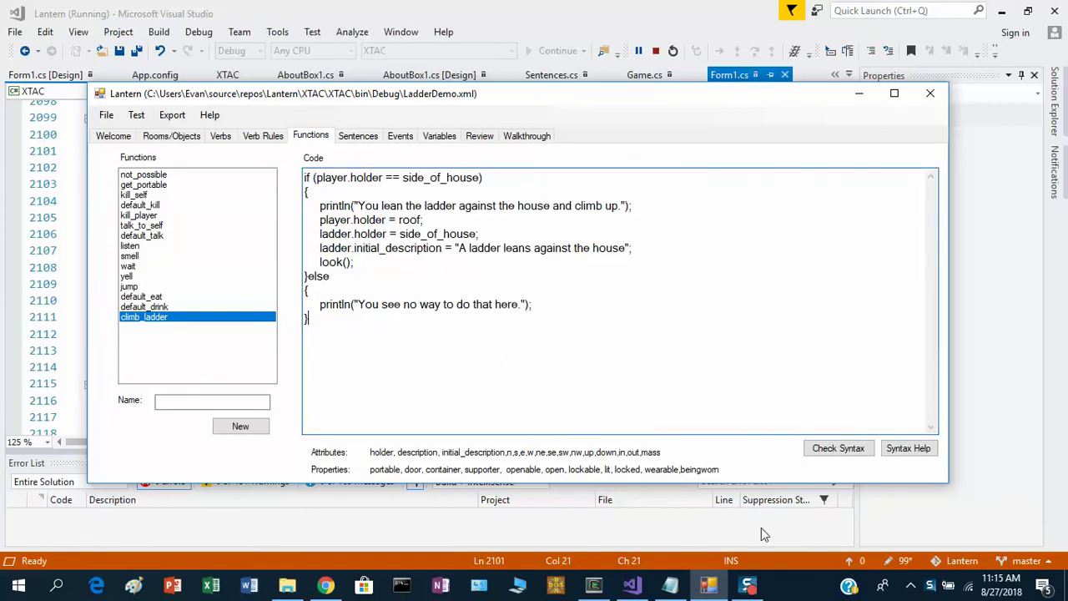
{"action": "right_click", "coordinate": [931, 586]}
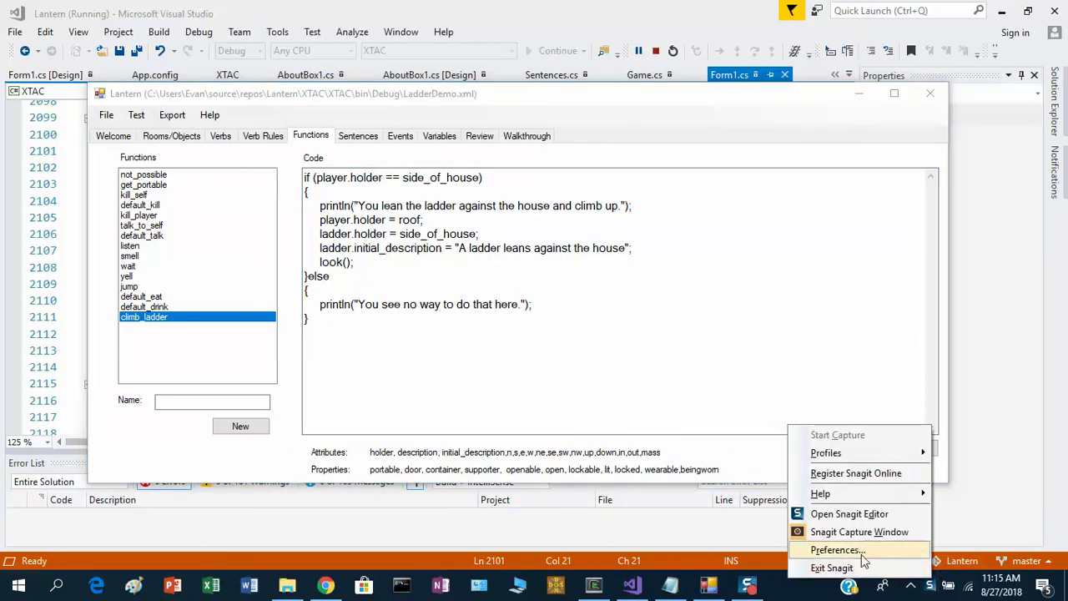